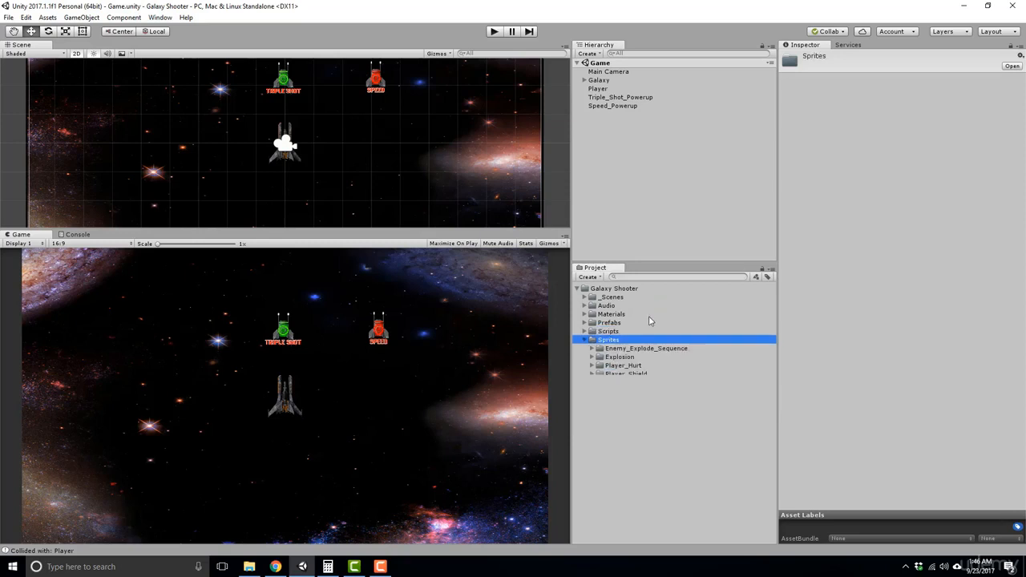
Examine the sprite frames in the Enemy_Explode_Sequence folder, from the intact enemy ship through its explosion
left_click(637, 350)
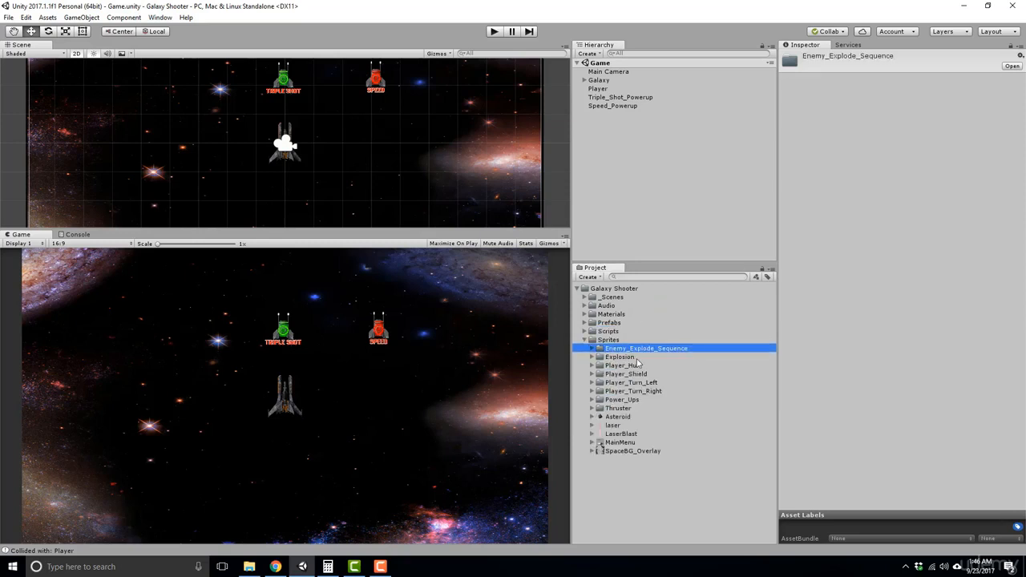
double_click(633, 350)
left_click(625, 357)
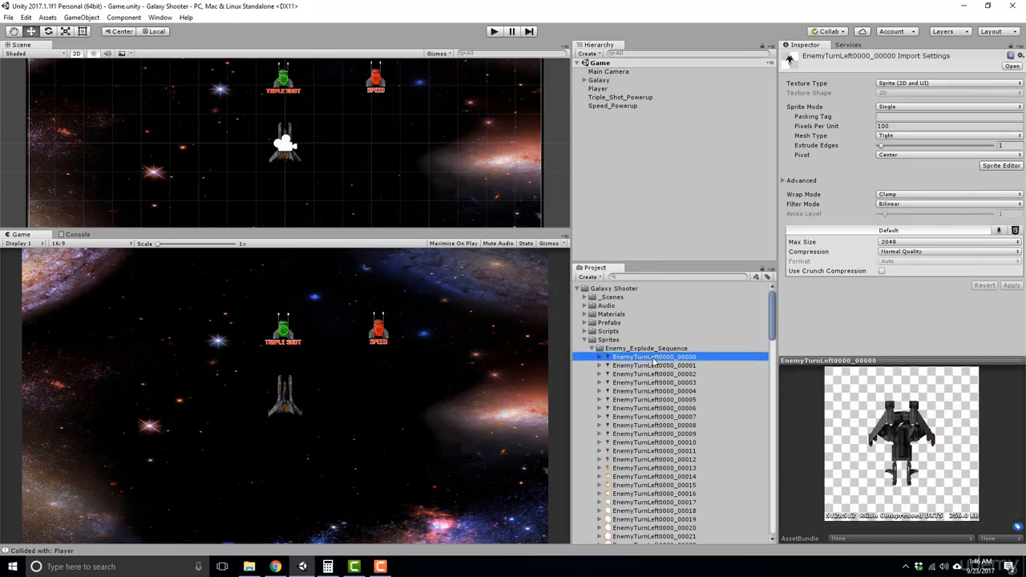
scroll(654, 361, "down", 2)
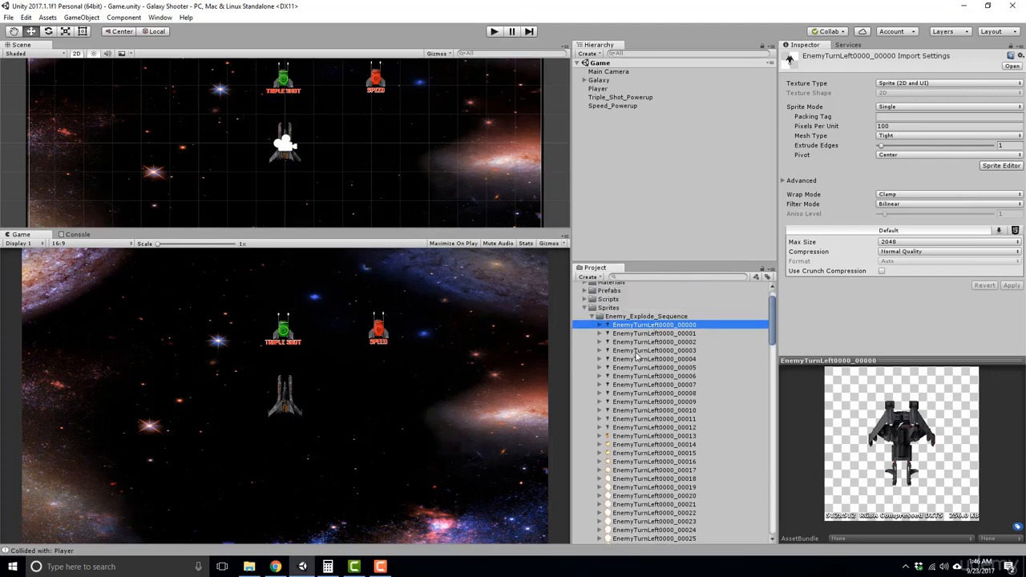
key("Down")
key("Down")
key("Down")
key("Down")
key("Down")
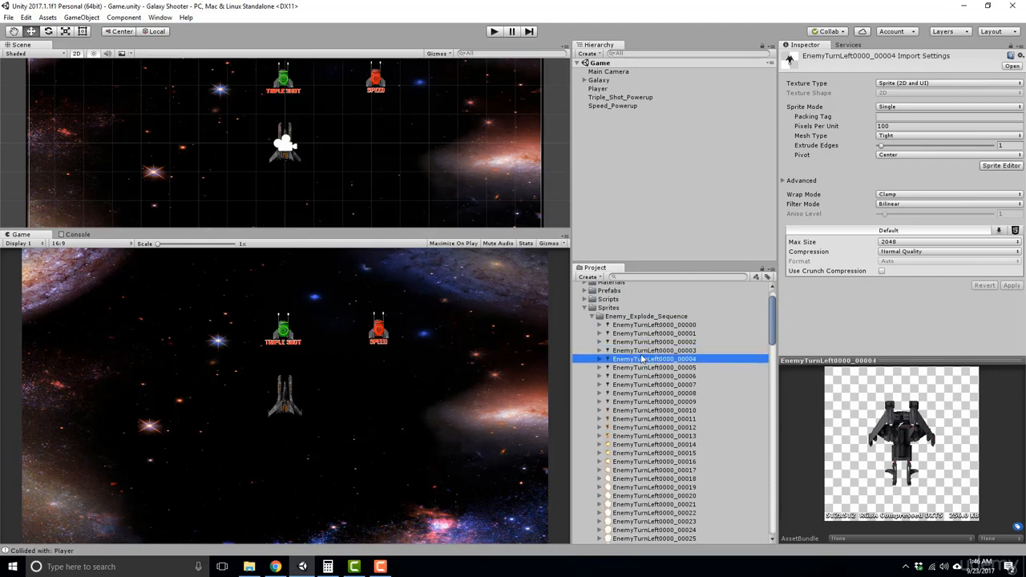
key("Down")
key("Down")
key("Down")
key("Down")
key("Down")
key("Down")
key("Down")
key("Down")
key("Down")
key("Down")
key("Down")
key("Down")
key("Down")
key("Down")
key("Down")
key("Down")
key("Down")
key("Down")
key("Down")
key("Down")
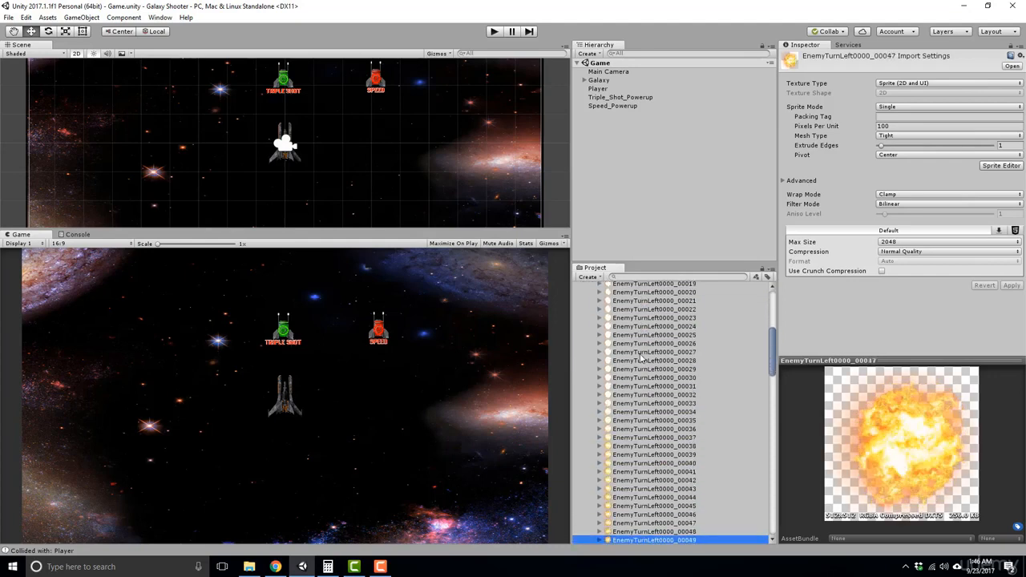
scroll(635, 351, "up", 10)
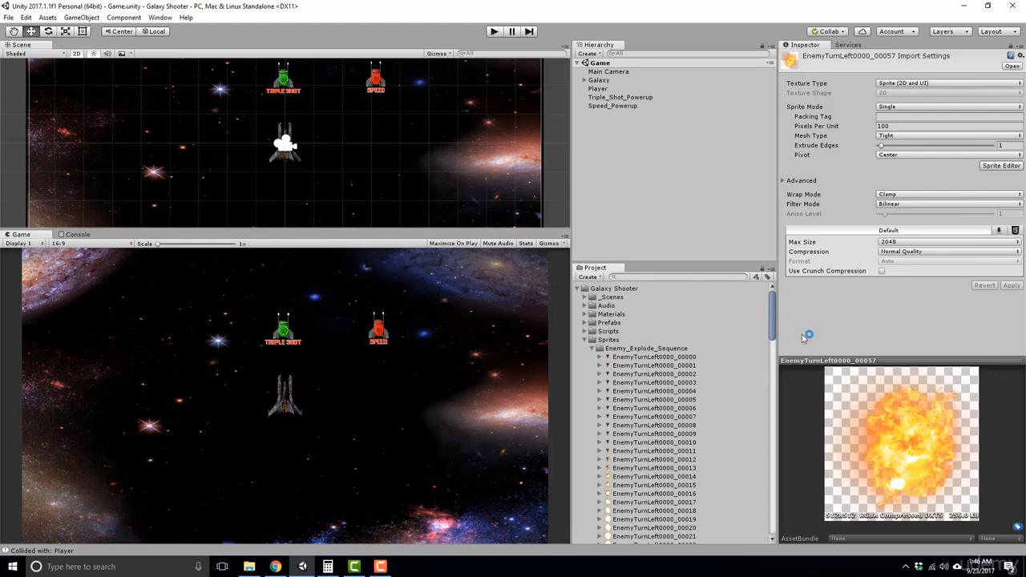
Add the EnemyTurnLeft0000_00000 sprite to the Game scene as an object and collapse the Sprites folder
left_click(624, 358)
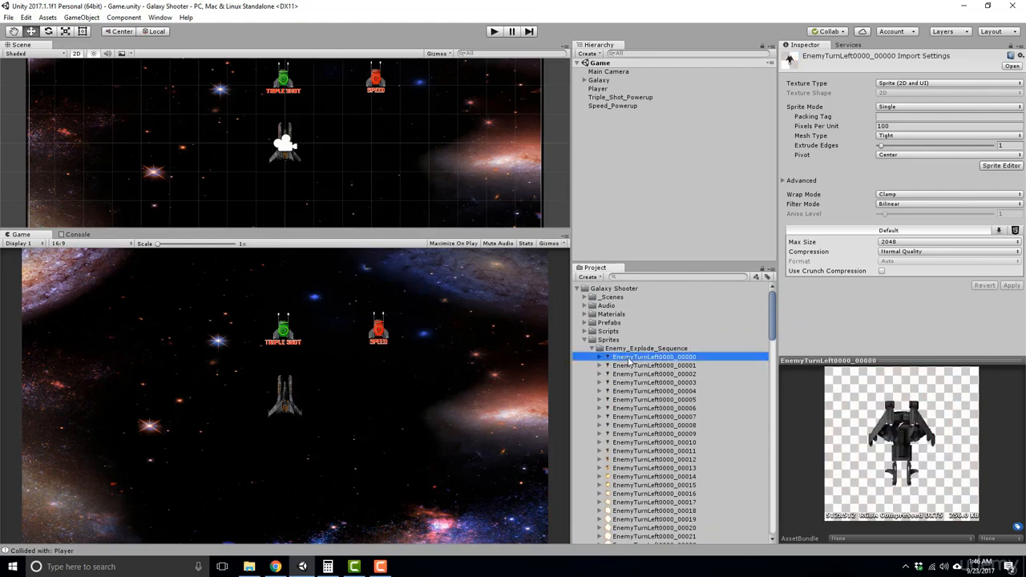
left_click_drag(630, 362, 632, 189)
double_click(608, 348)
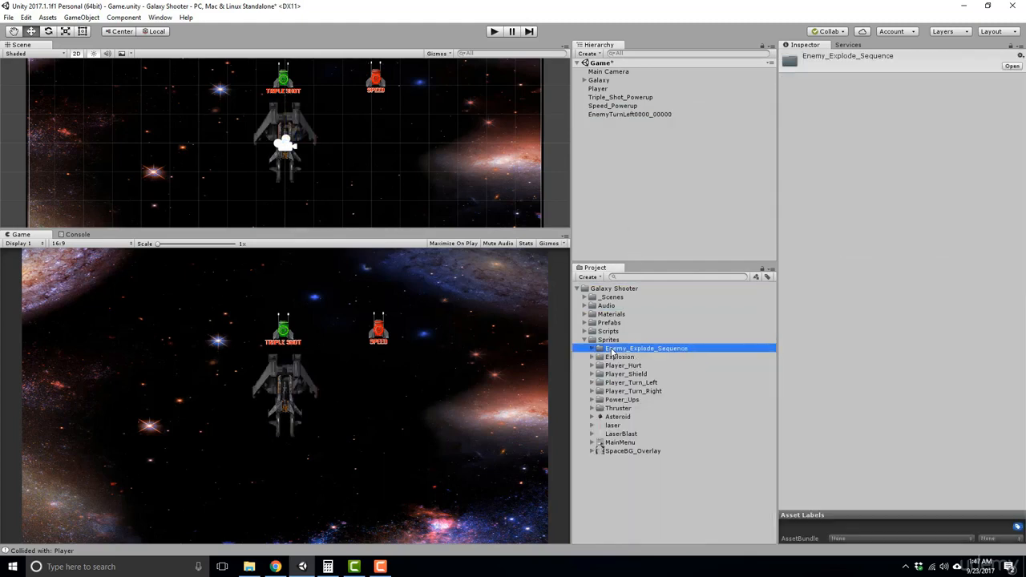
double_click(609, 341)
Rename the EnemyTurnLeft0000_00000 object in the scene to Enemy
left_click(616, 115)
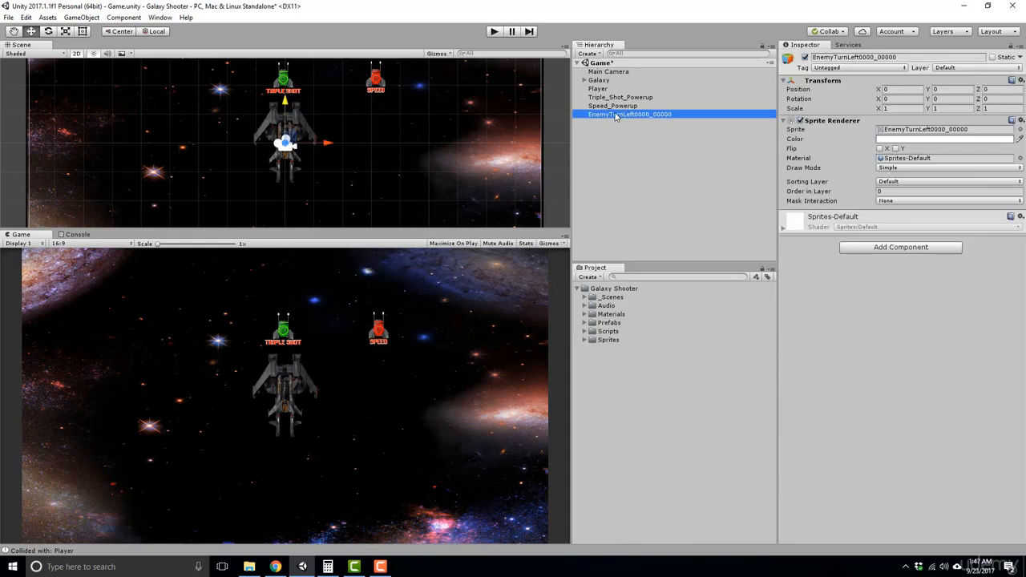
left_click(616, 115)
type("En")
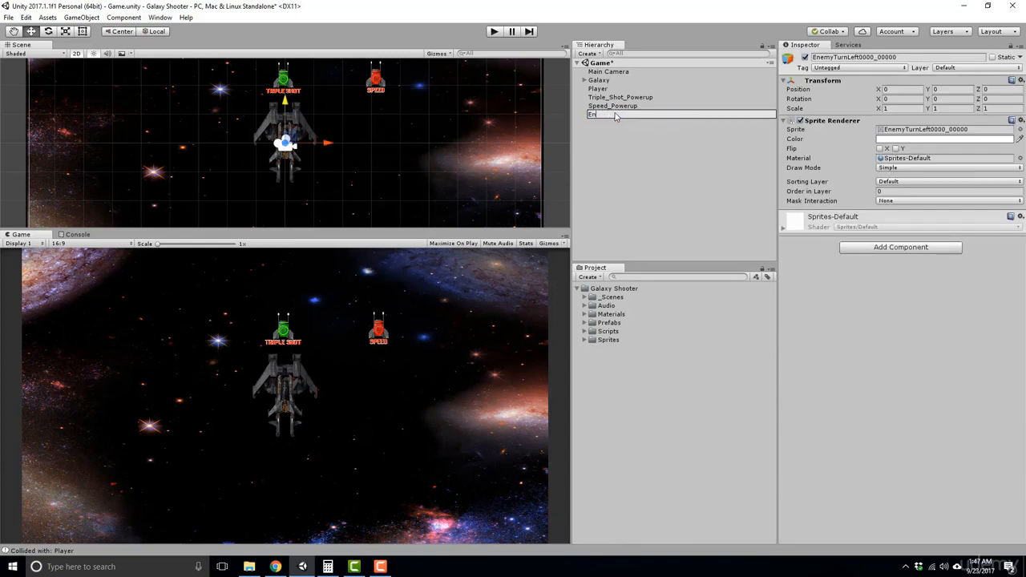
type("emy")
key("Return")
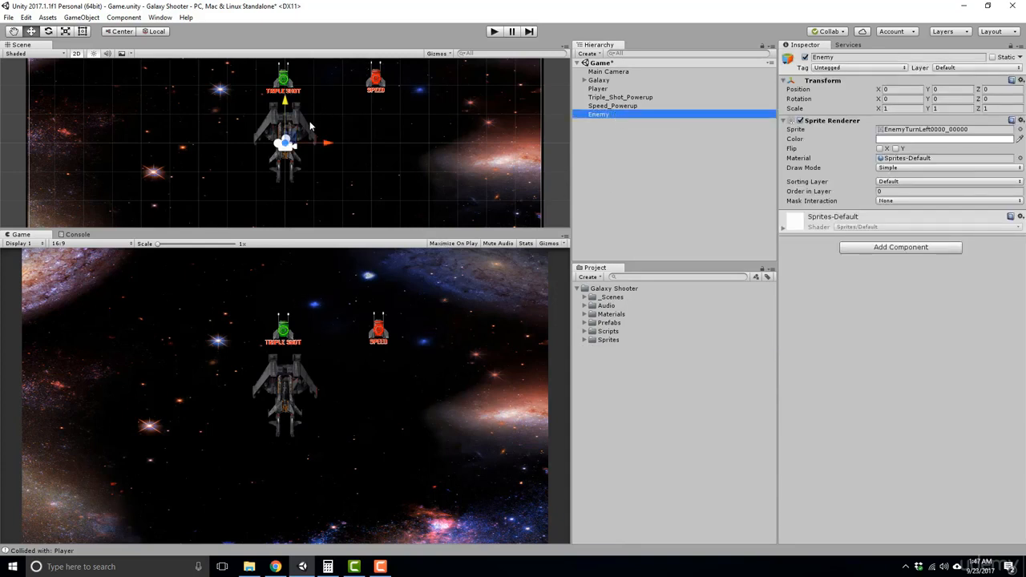
Move the Enemy up and to the left of the powerups, to about X -2.58 and Y 2.63
left_click(328, 147)
left_click_drag(328, 147, 252, 153)
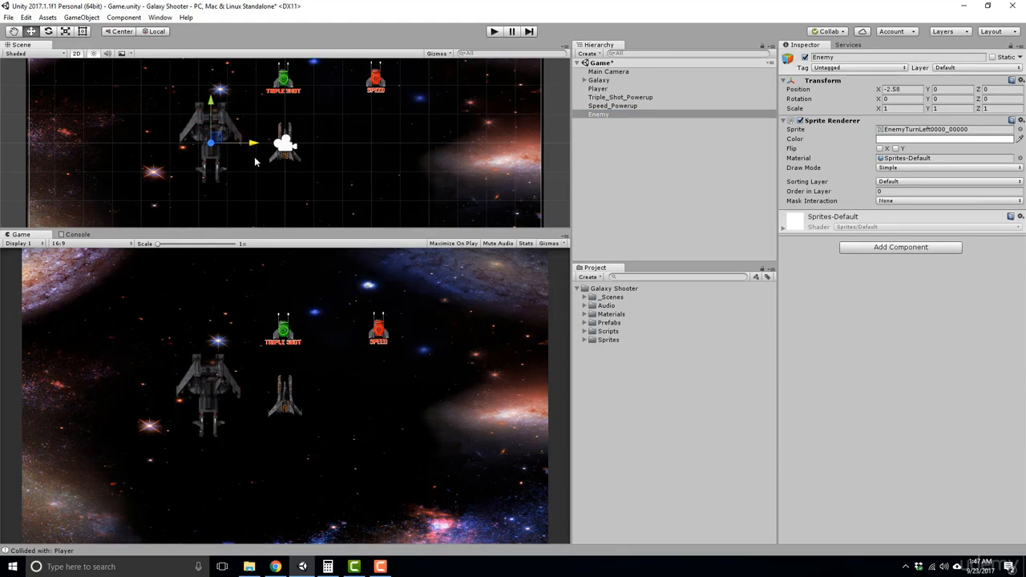
left_click_drag(211, 102, 222, 31)
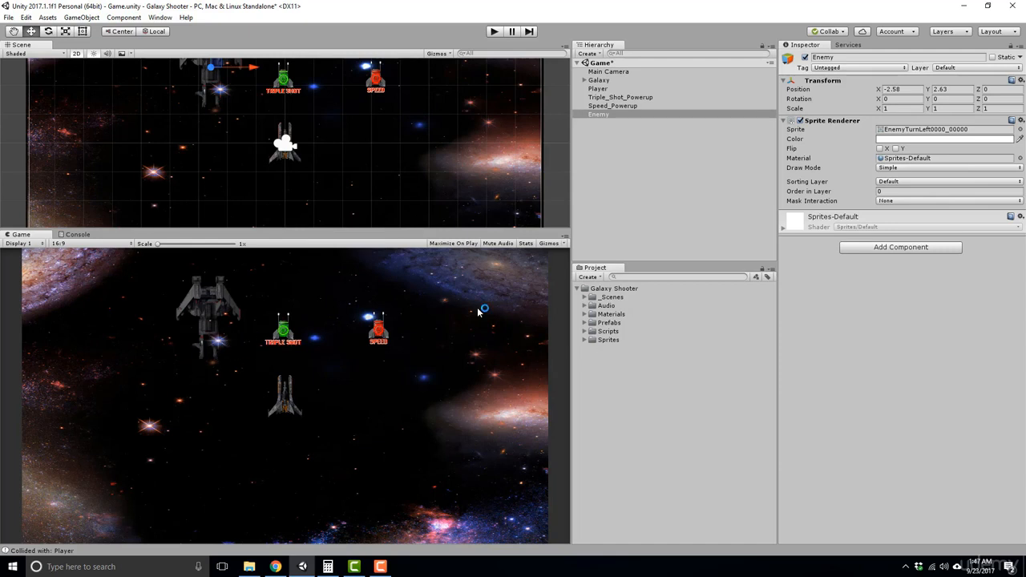
Set the Enemy sprite's sorting layer to Foreground and save the scene
left_click(892, 182)
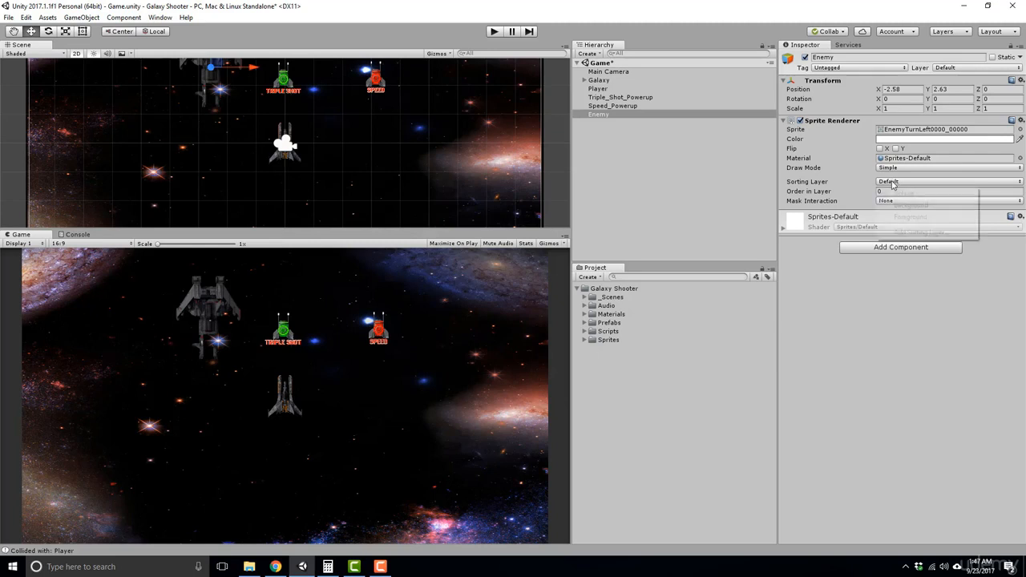
left_click(905, 217)
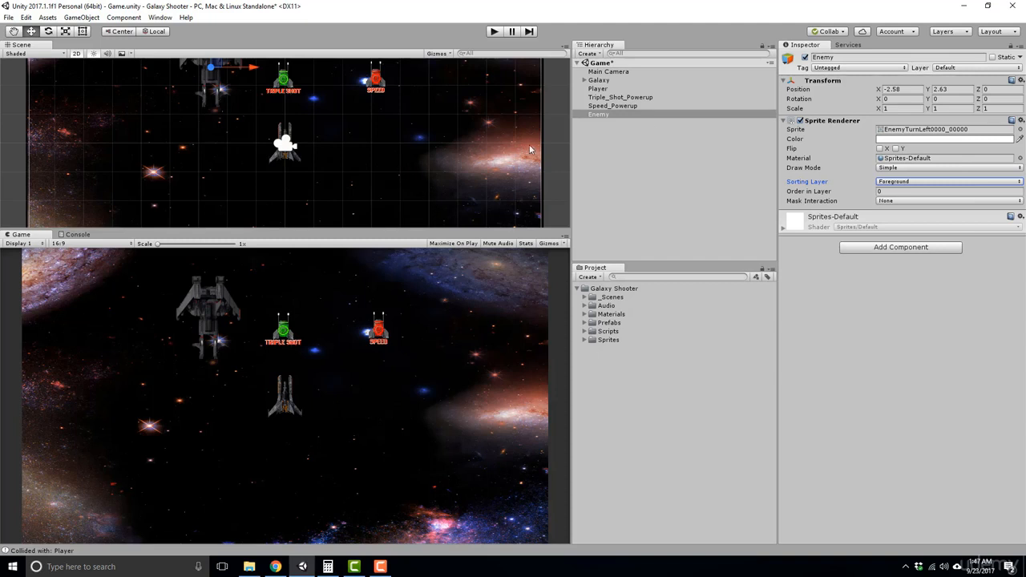
left_click(682, 154)
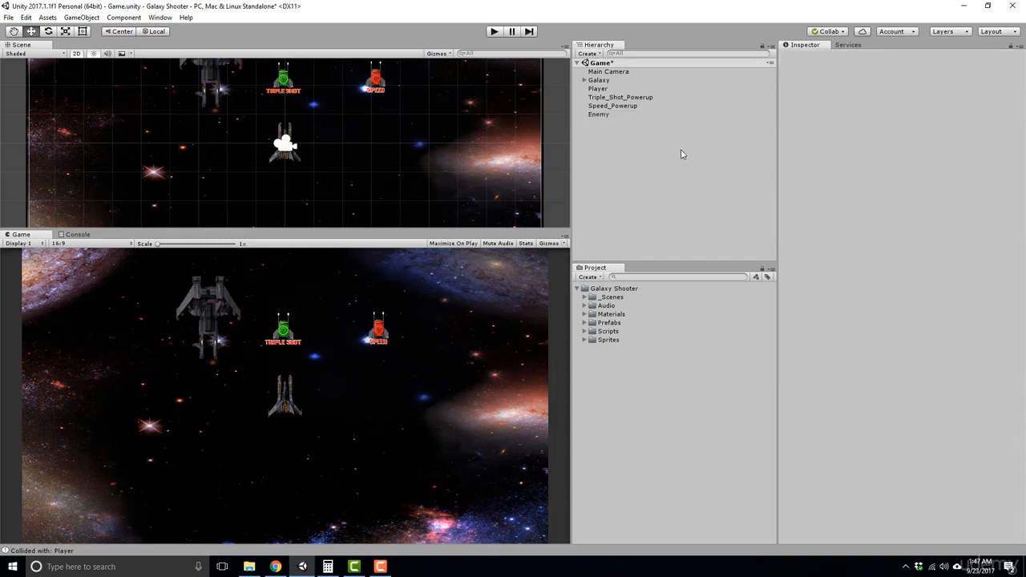
left_click(623, 115)
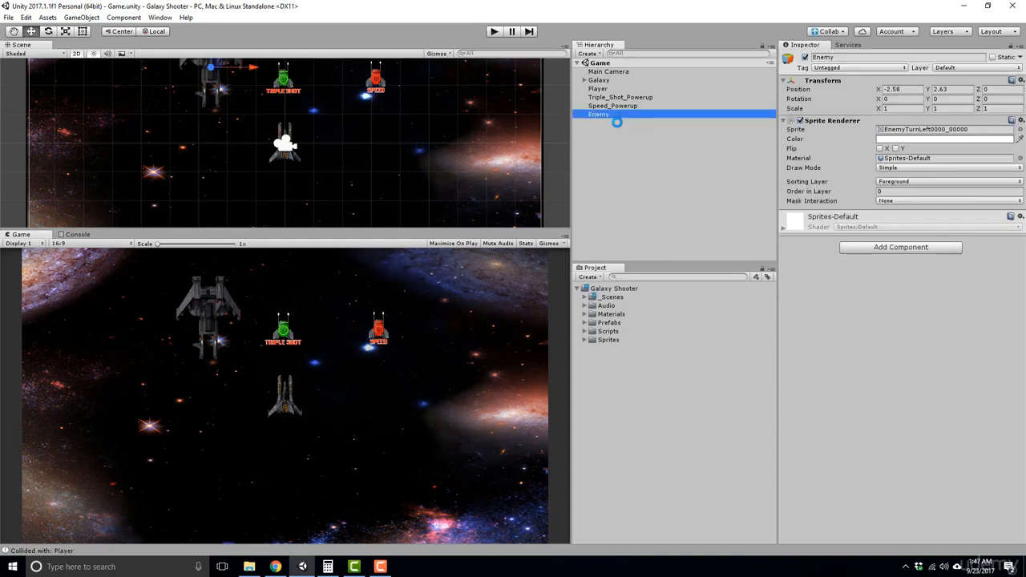
Try a smaller Enemy by setting its scale to 0.75 on the X, Y and Z axes
left_click(208, 303)
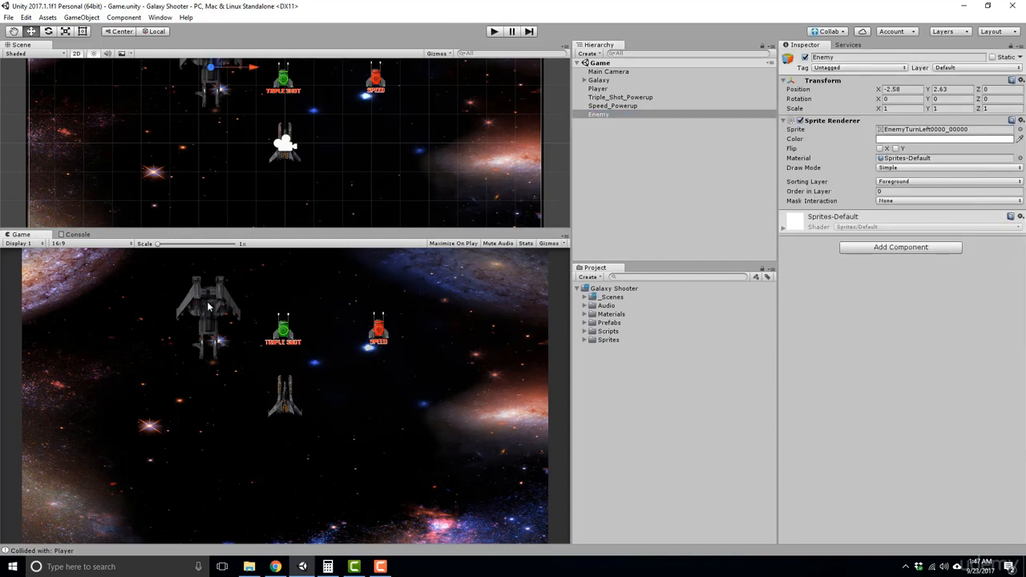
left_click(600, 116)
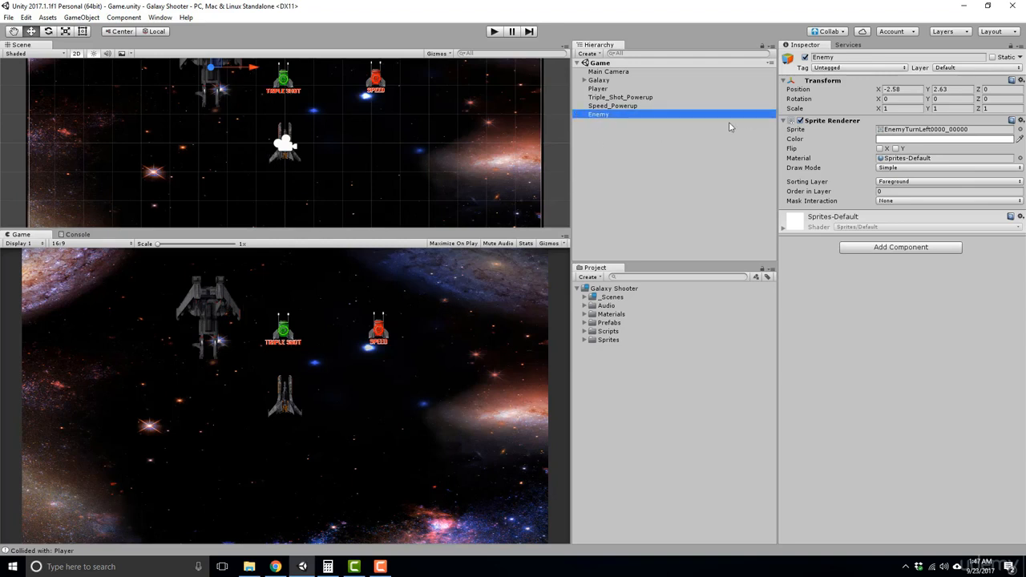
left_click(895, 110)
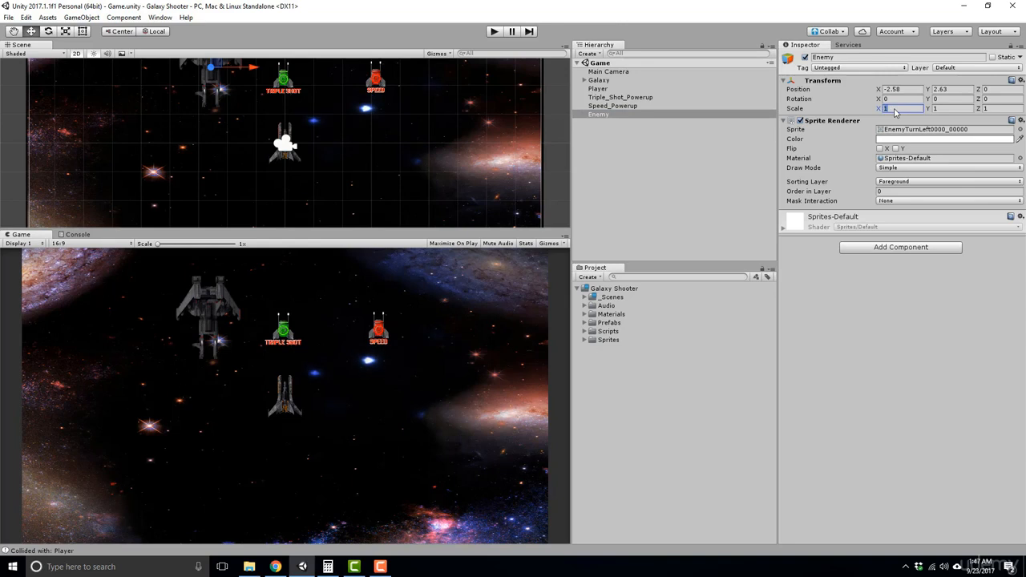
type("0.75")
key("Tab")
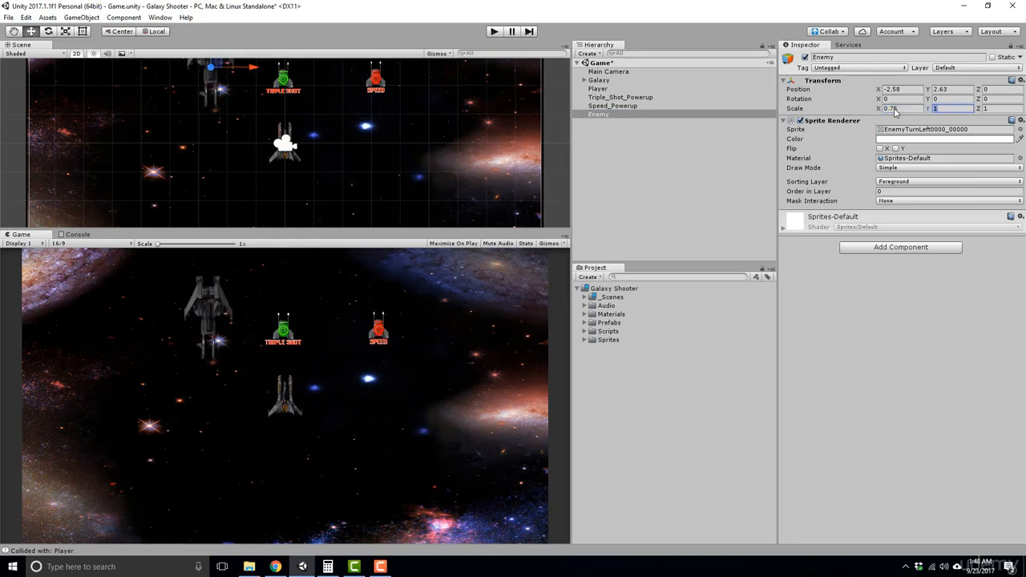
type("0.75")
key("Tab")
type("0.75")
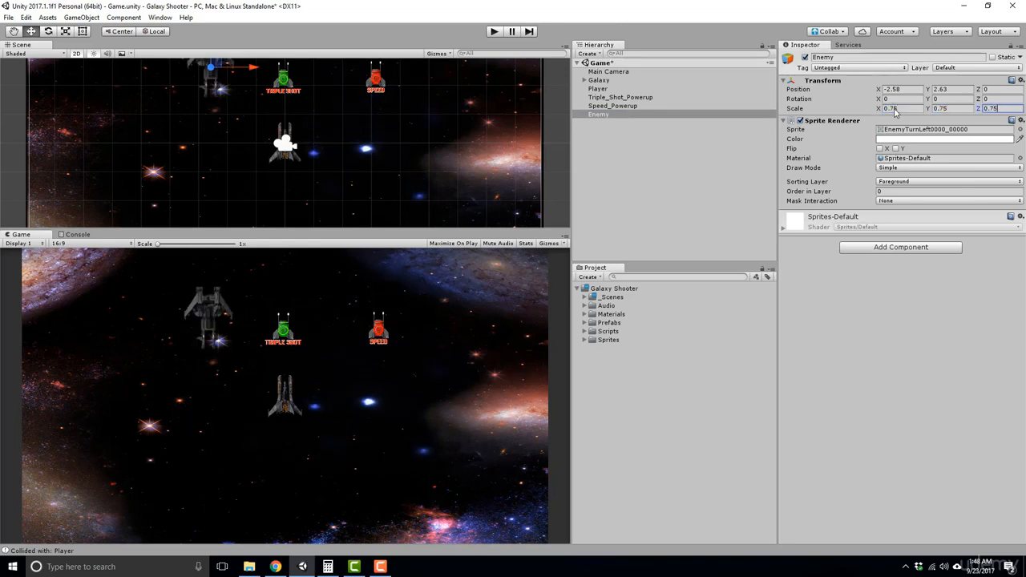
Try an Enemy scale of 0.8 on the X, Y and Z axes
left_click(905, 108)
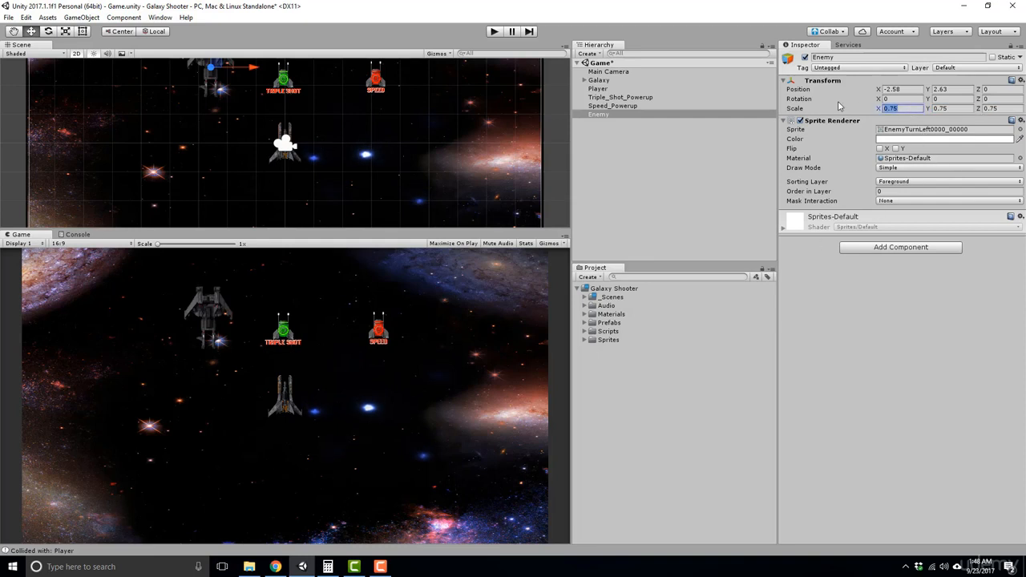
type("0.8")
key("Tab")
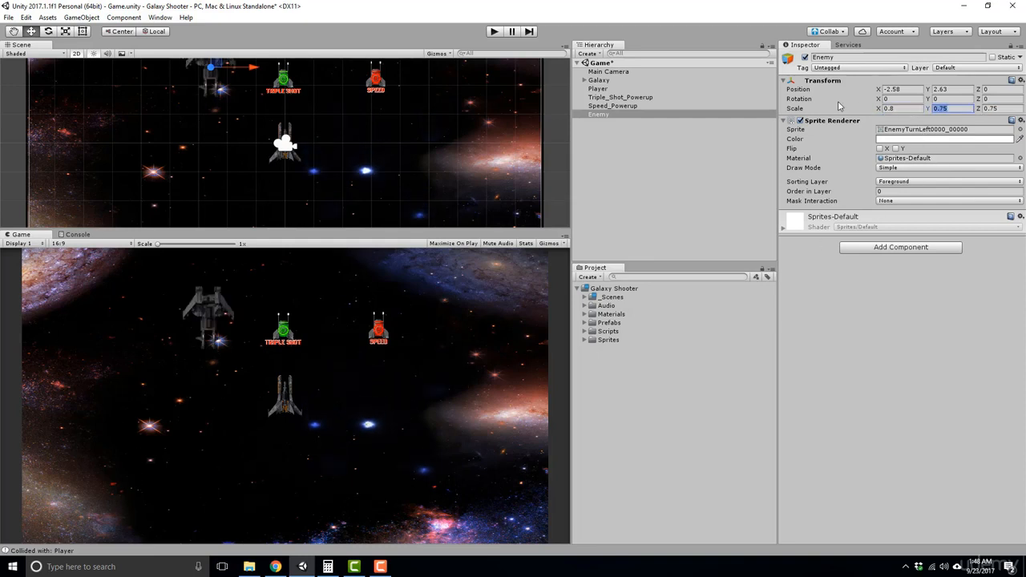
type("0.8")
key("Tab")
type("0.8")
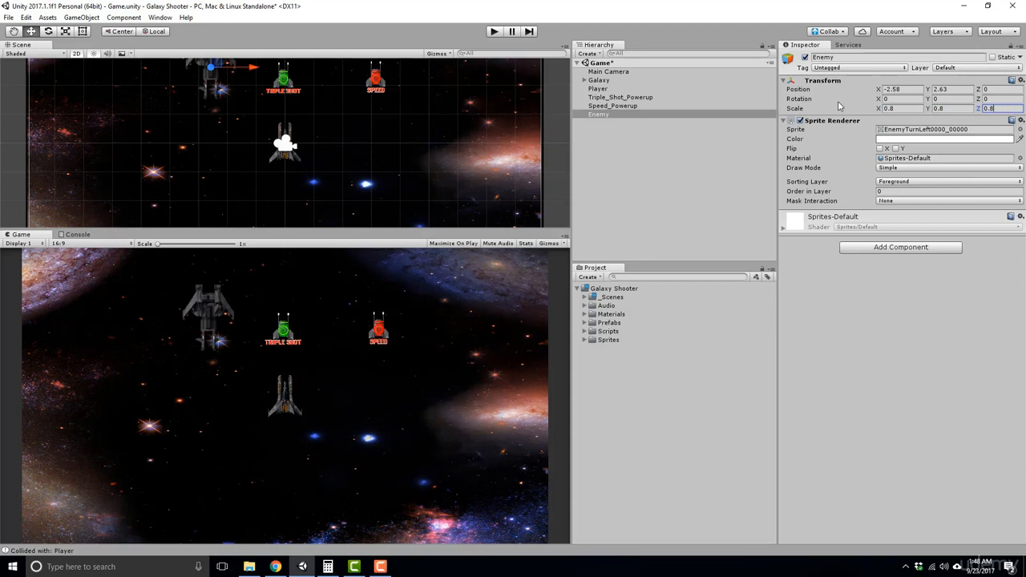
Restore the Enemy's scale to 1 on the X, Y and Z axes
left_click(901, 108)
type("1")
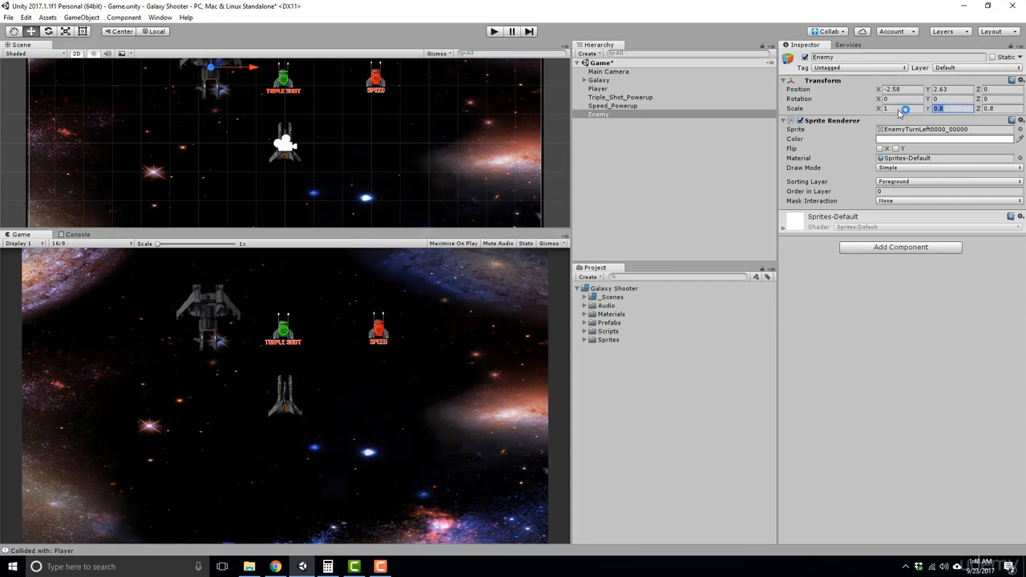
key("Tab")
type("1")
key("Tab")
type("1")
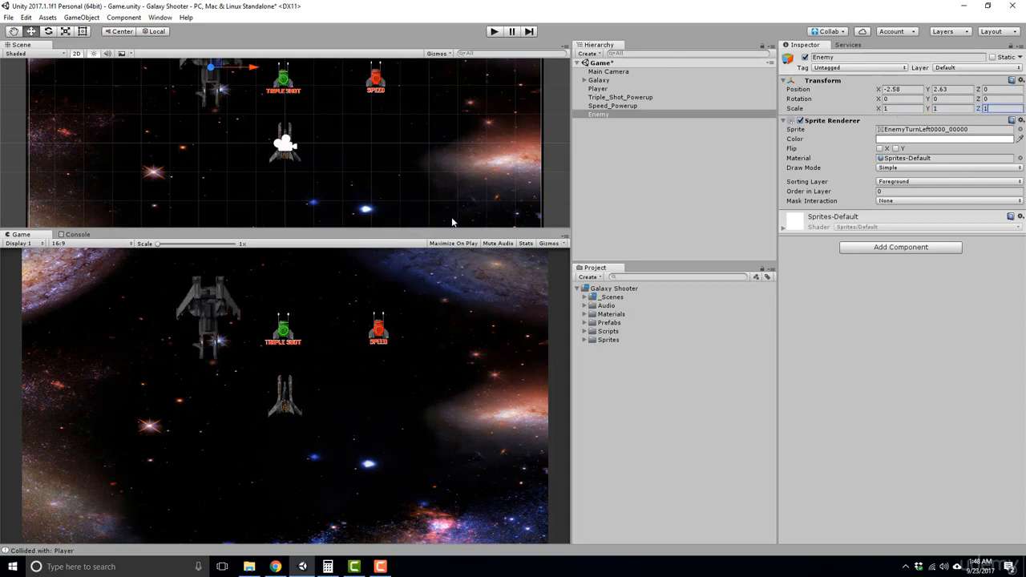
Reposition the Enemy horizontally to about X -2.04, just left of the triple shot powerup
left_click_drag(254, 69, 325, 90)
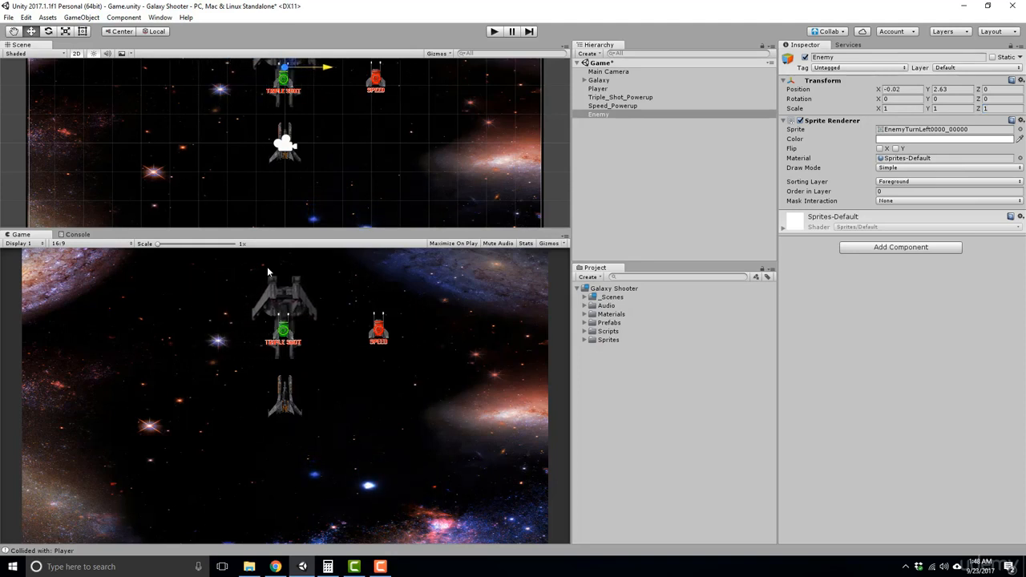
left_click_drag(332, 67, 271, 68)
left_click(605, 116)
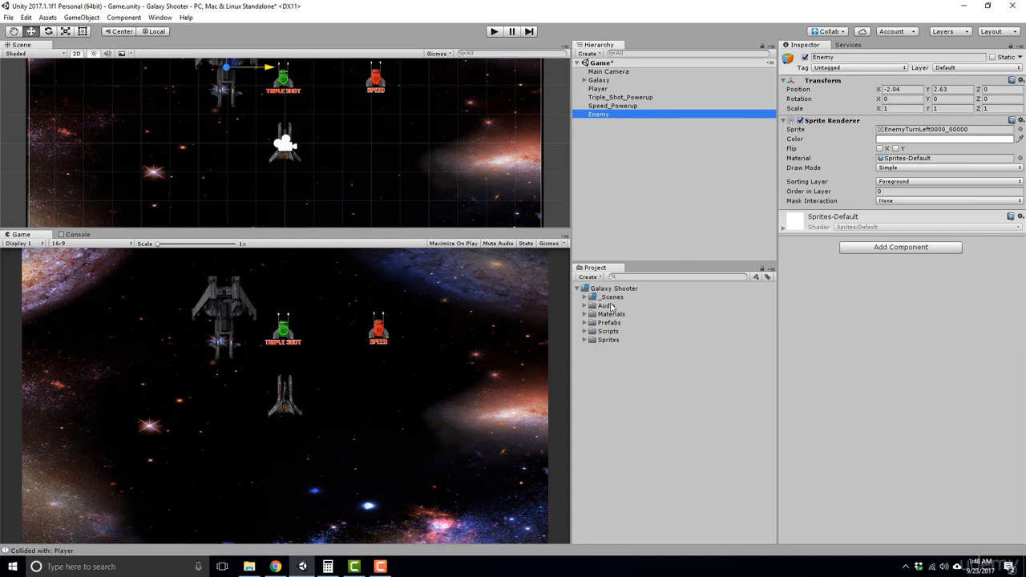
left_click(595, 322)
Add a Box Collider 2D component to the Enemy object
left_click(603, 115)
left_click(889, 248)
type("boxc")
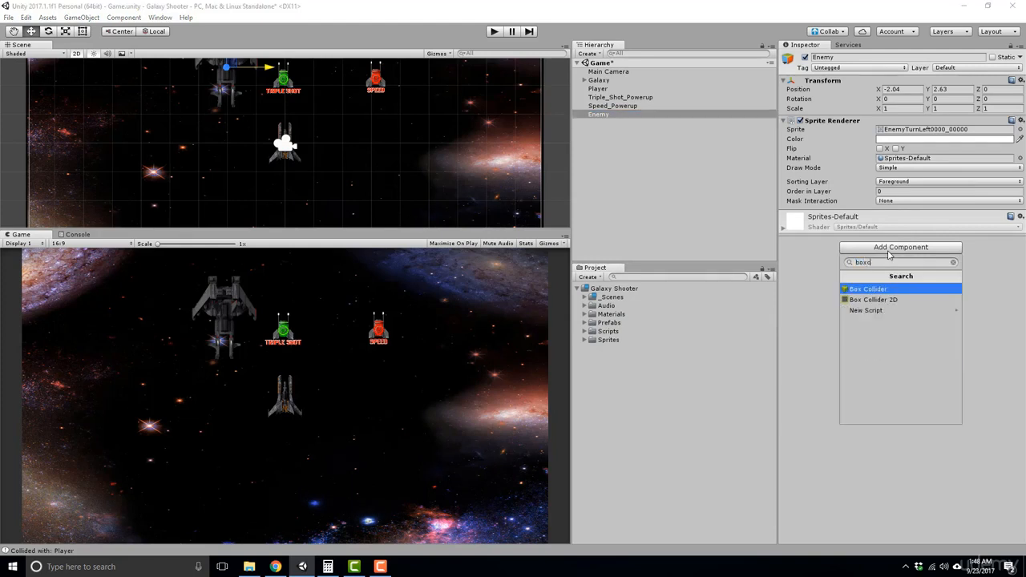
key("Down")
key("Return")
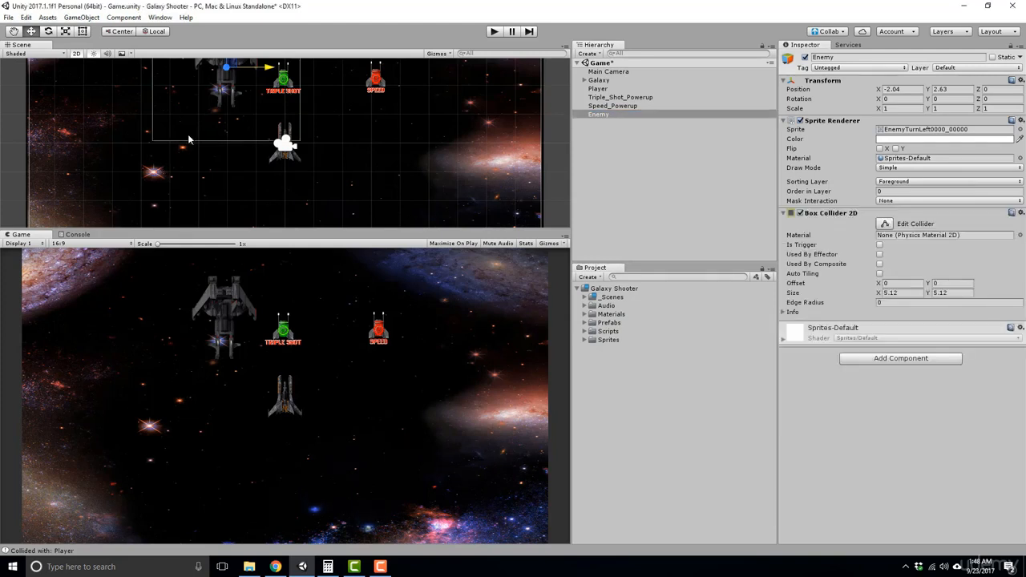
Pull the top and side edges of the Enemy's box collider in towards the ship, to about 2.12 by 4.02
scroll(358, 144, "down", 1)
left_click(583, 116)
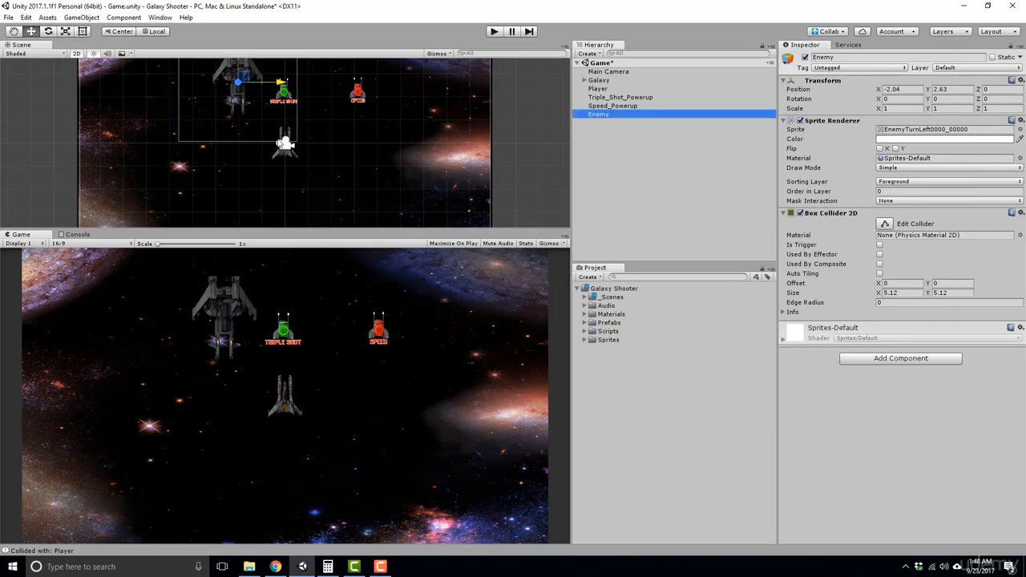
key("f")
scroll(269, 162, "up", 8)
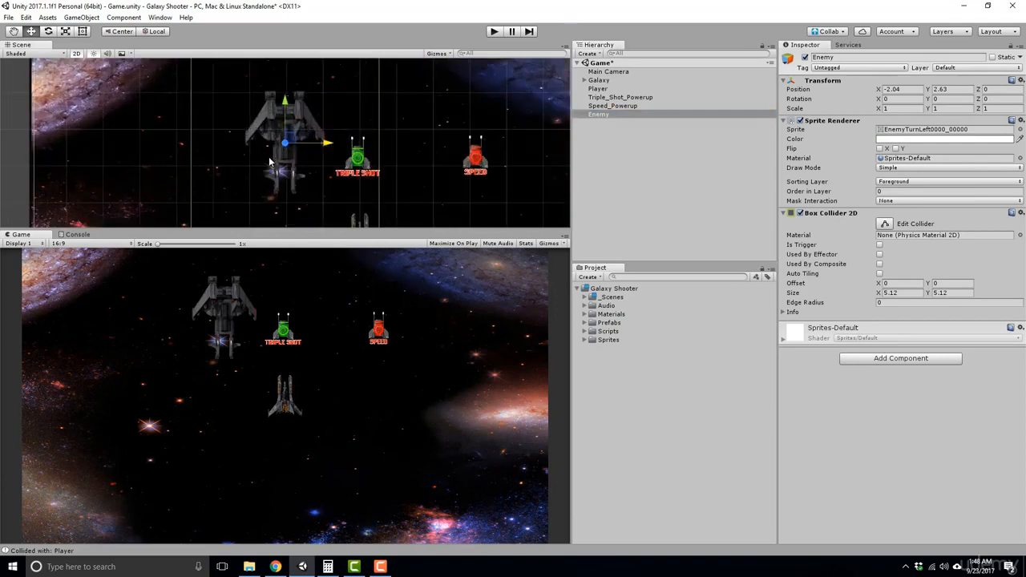
scroll(270, 161, "down", 5)
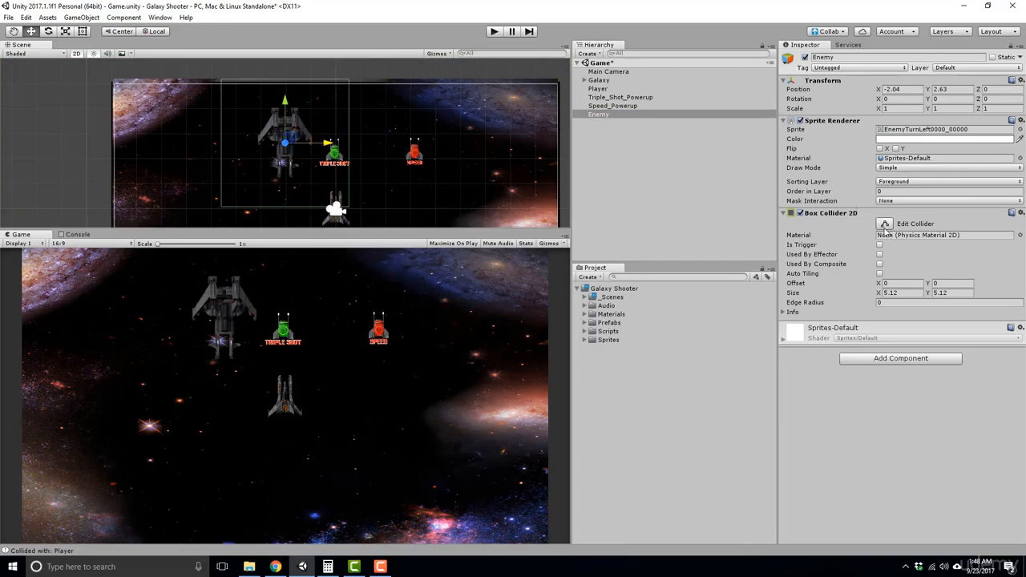
left_click(886, 223)
left_click_drag(286, 78, 285, 106)
left_click_drag(218, 161, 258, 160)
left_click_drag(351, 162, 309, 163)
left_click(284, 190)
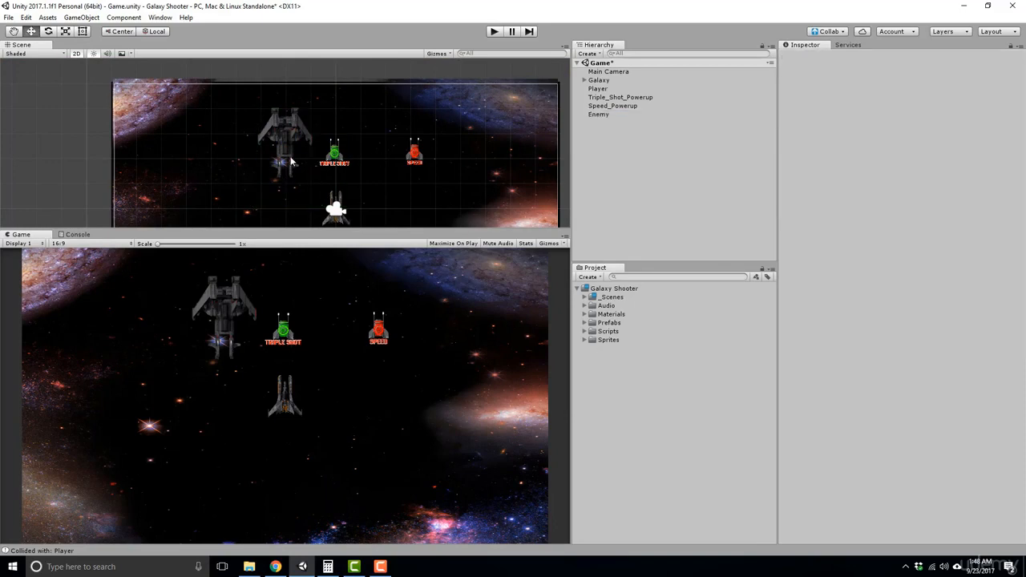
Shrink the Enemy's box collider around the ship's body to about 1.35 wide by 2.75 high
left_click(296, 123)
left_click(882, 223)
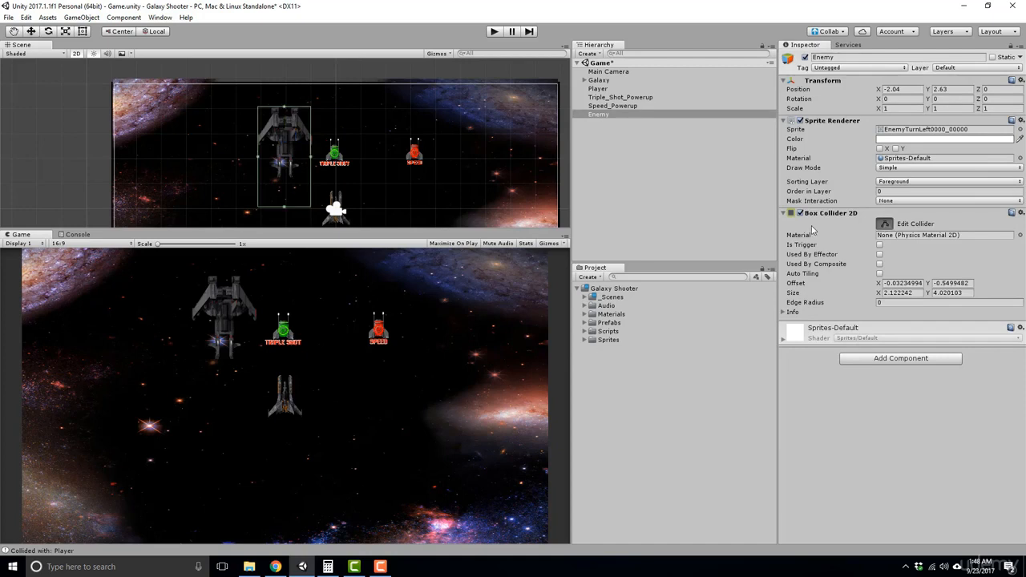
left_click_drag(284, 207, 285, 175)
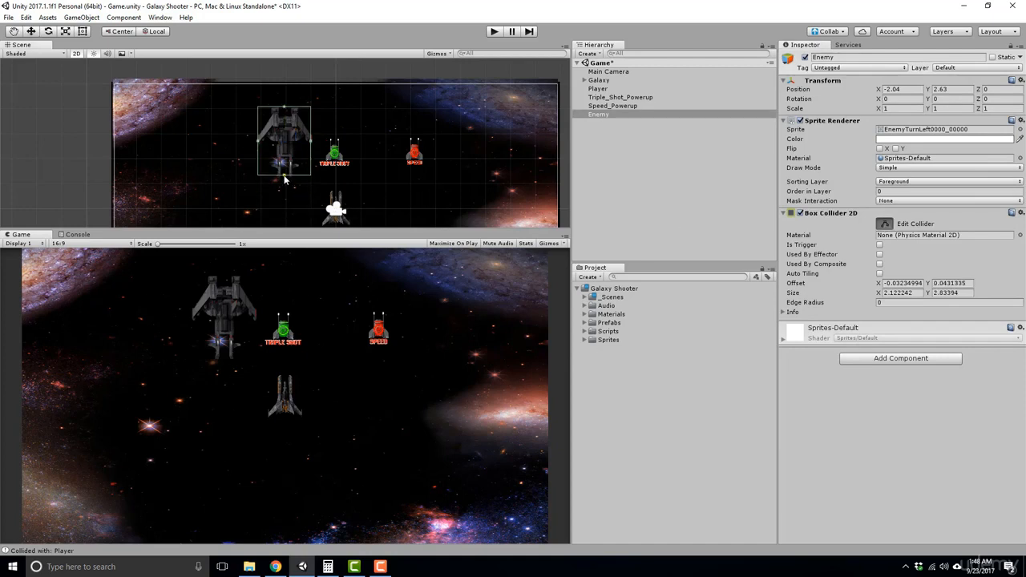
left_click_drag(311, 142, 267, 144)
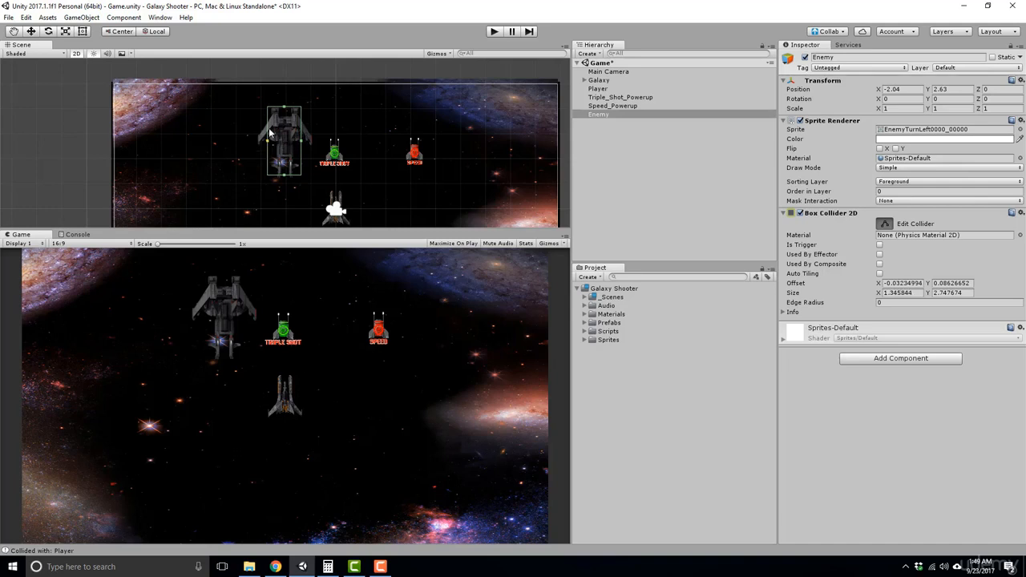
scroll(240, 138, "up", 2)
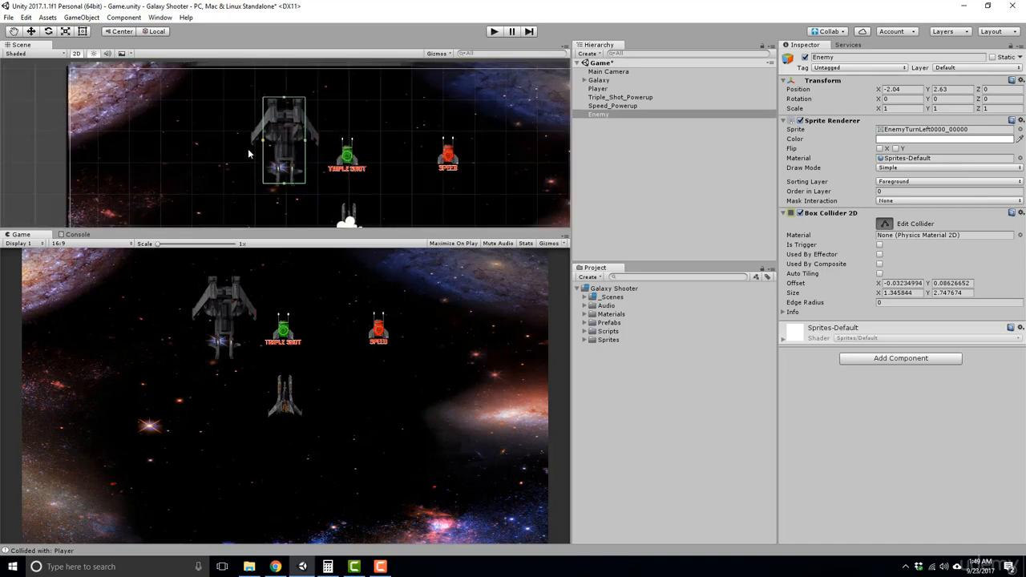
Make the Enemy's box collider a trigger
left_click(604, 117)
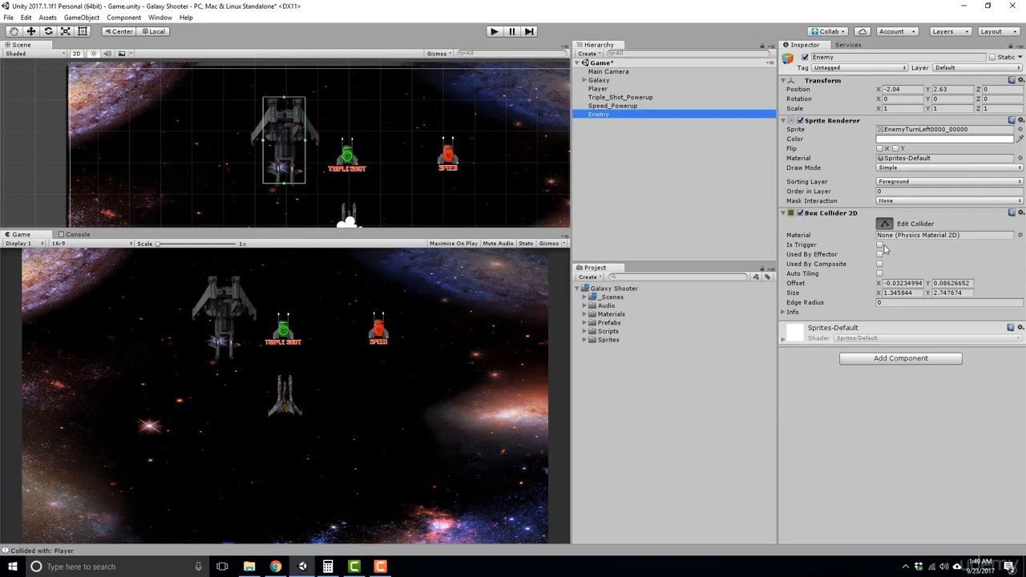
left_click(879, 244)
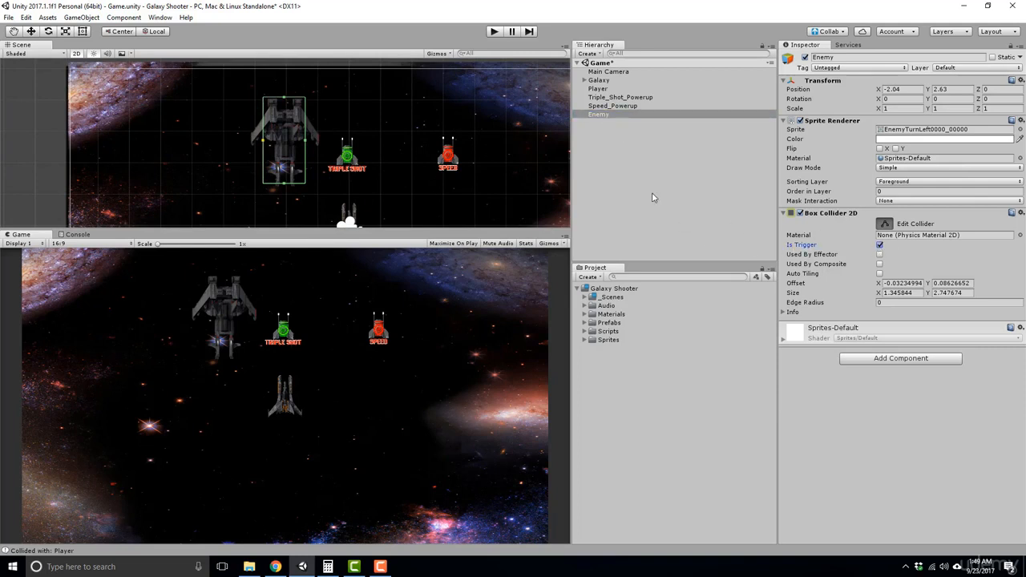
left_click(655, 182)
left_click(614, 115)
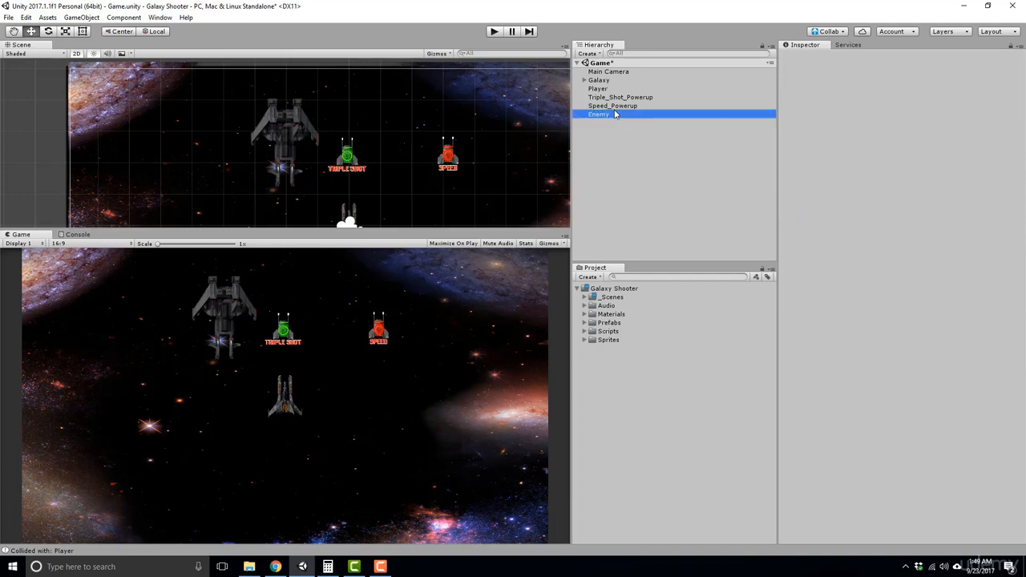
left_click(616, 201)
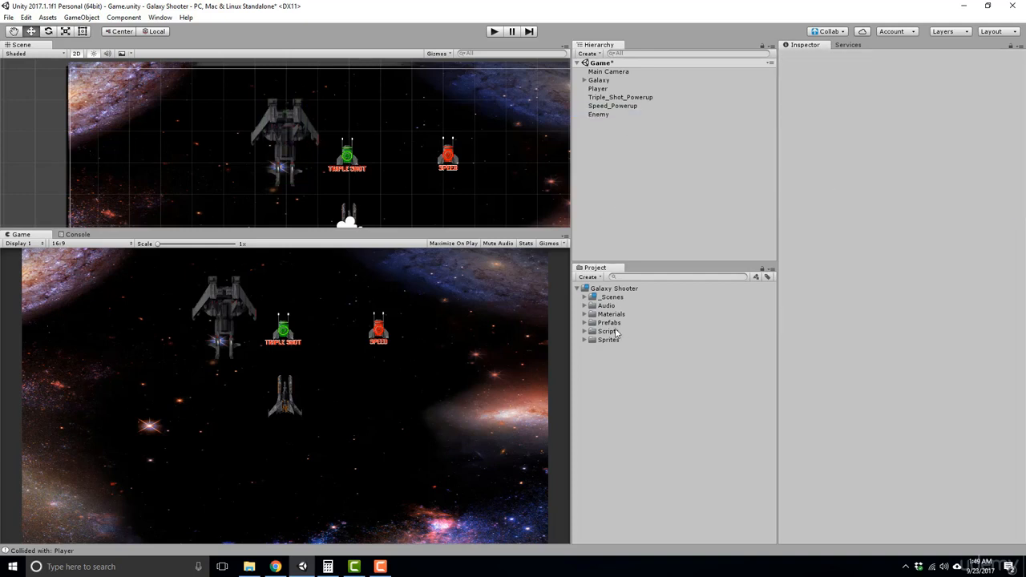
Place an instance of the laser prefab from the Prefabs folder into the scene
double_click(613, 323)
left_click(612, 331)
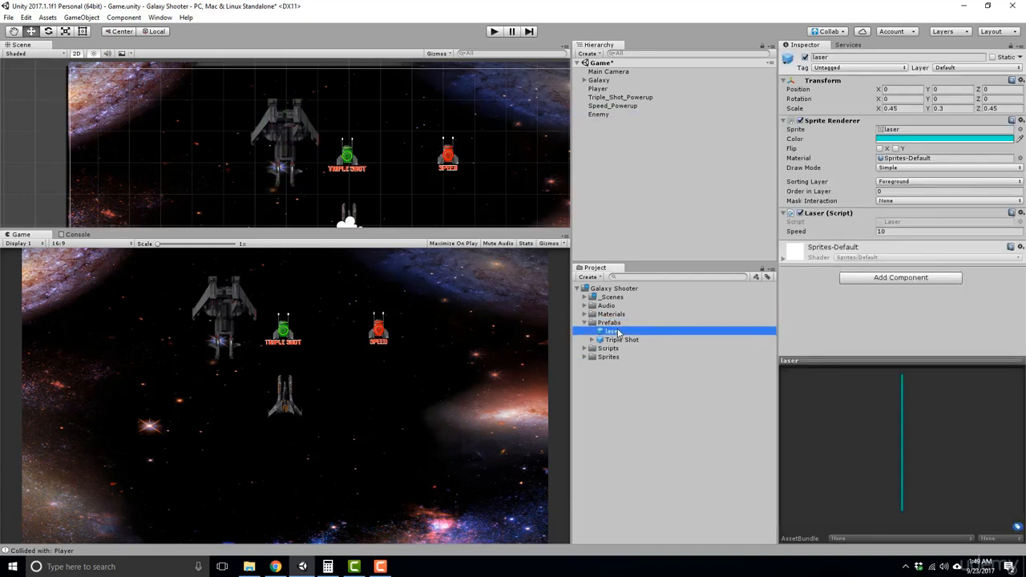
left_click_drag(618, 332, 607, 193)
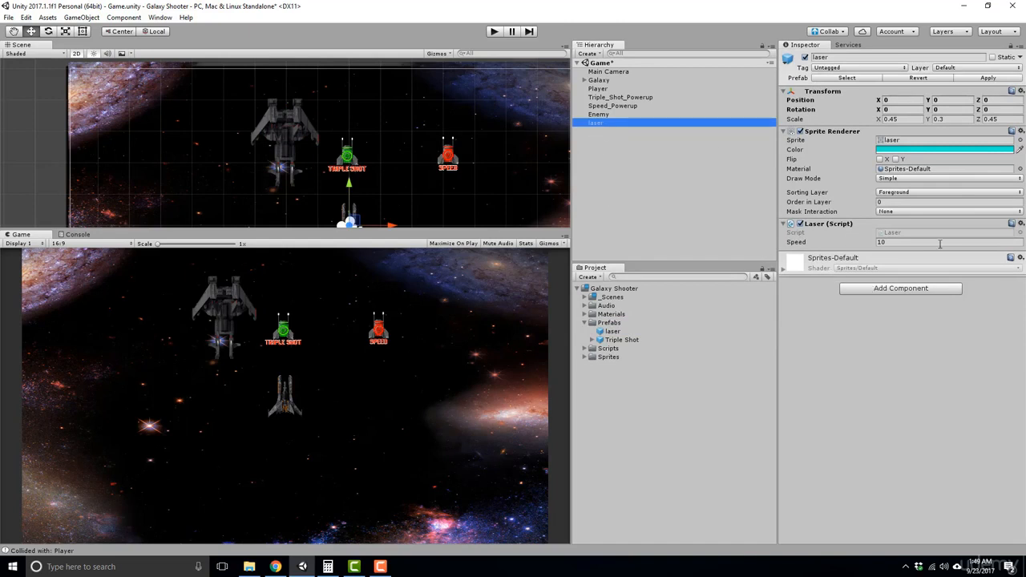
Add a Box Collider 2D component to the laser
left_click(885, 289)
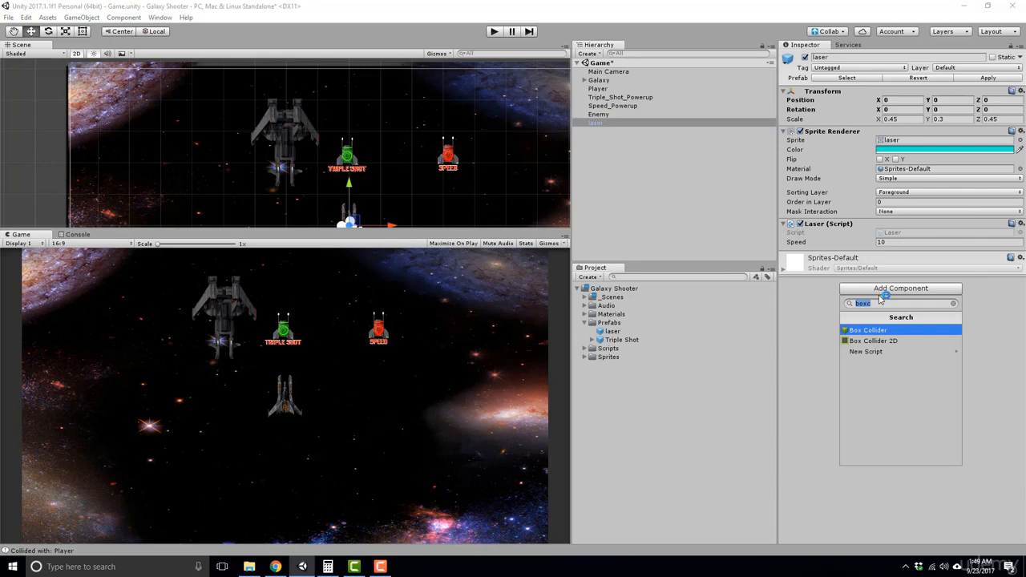
type("box")
key("Down")
key("Return")
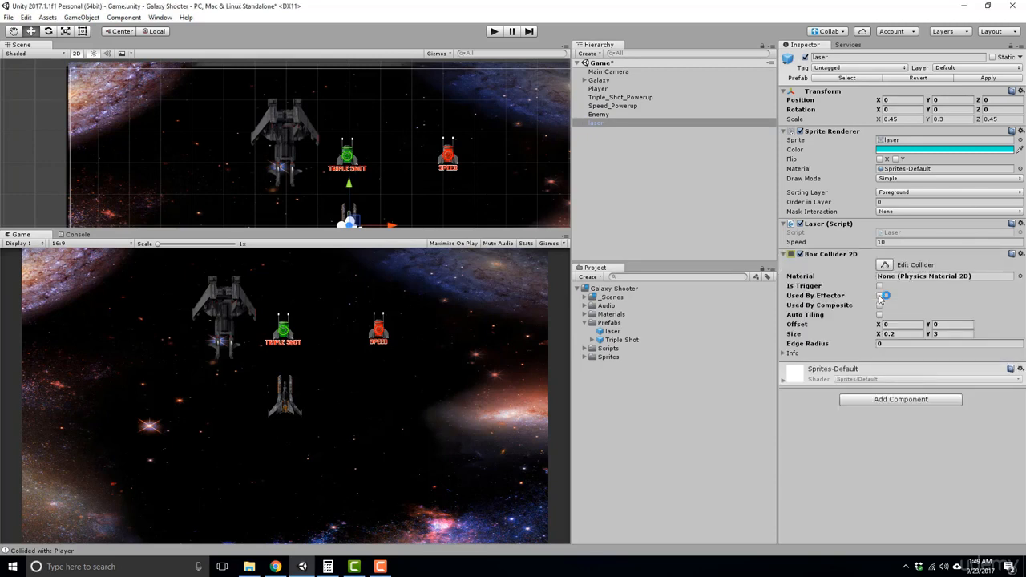
Move the laser horizontally to about X 1.8, beside the player ship, and frame it in the scene view
scroll(364, 161, "down", 7)
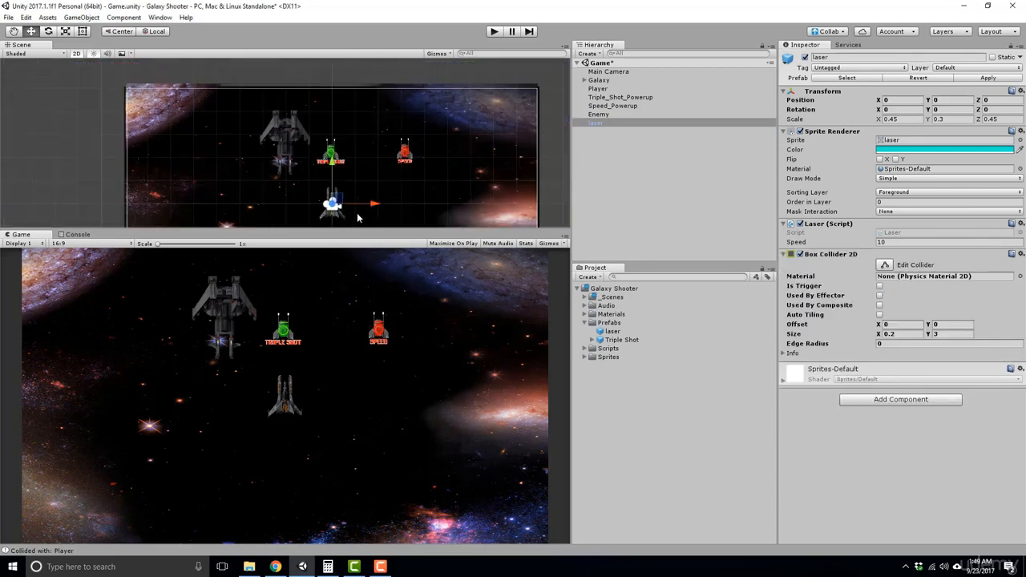
left_click_drag(373, 204, 414, 204)
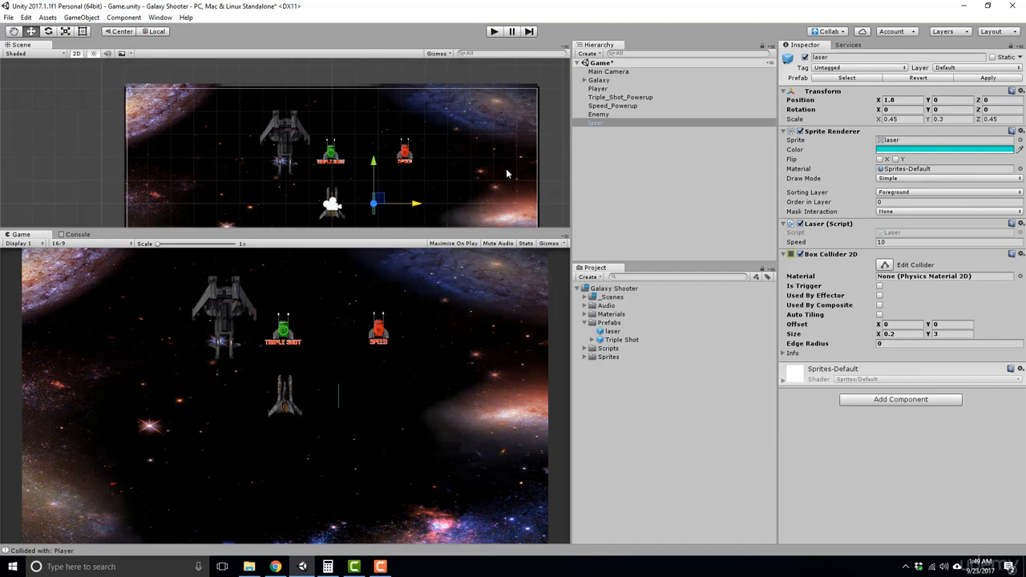
left_click(611, 124)
key("f")
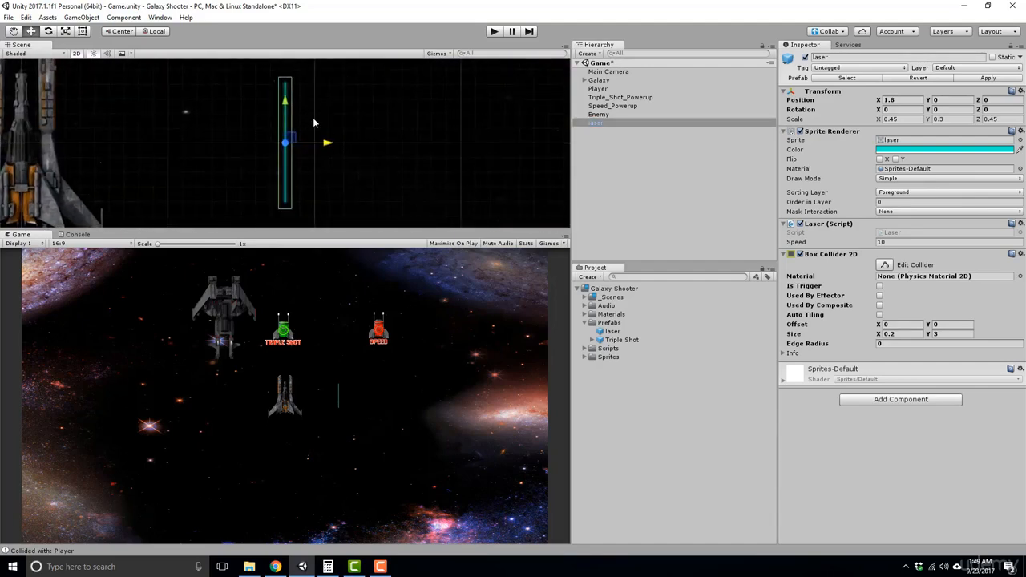
Make the laser's box collider a trigger
left_click(880, 286)
scroll(447, 208, "down", 2)
scroll(443, 205, "down", 1)
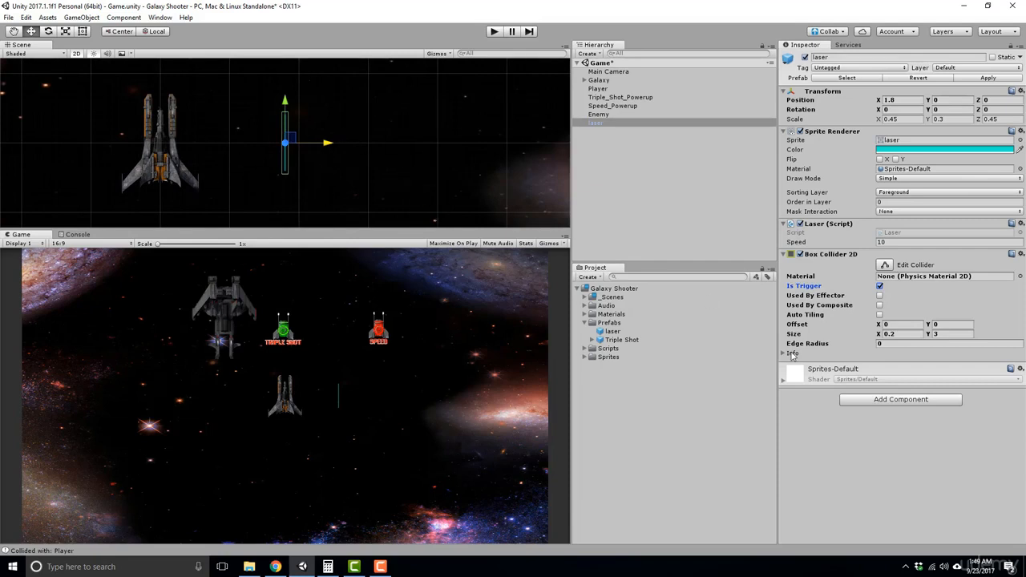
Add a Rigidbody 2D component to the laser and set its gravity scale to 0
left_click(873, 404)
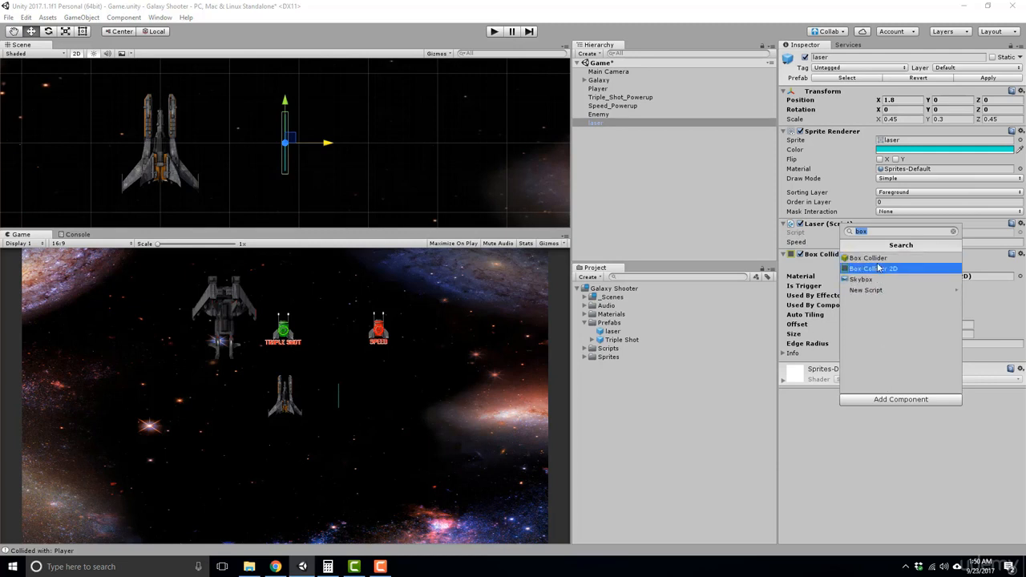
type("rigid")
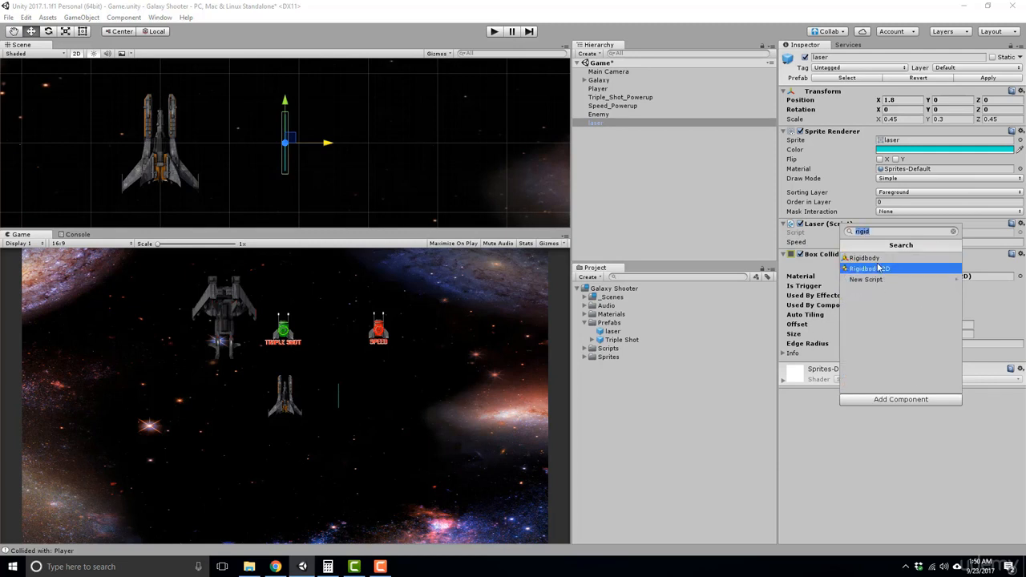
left_click(880, 268)
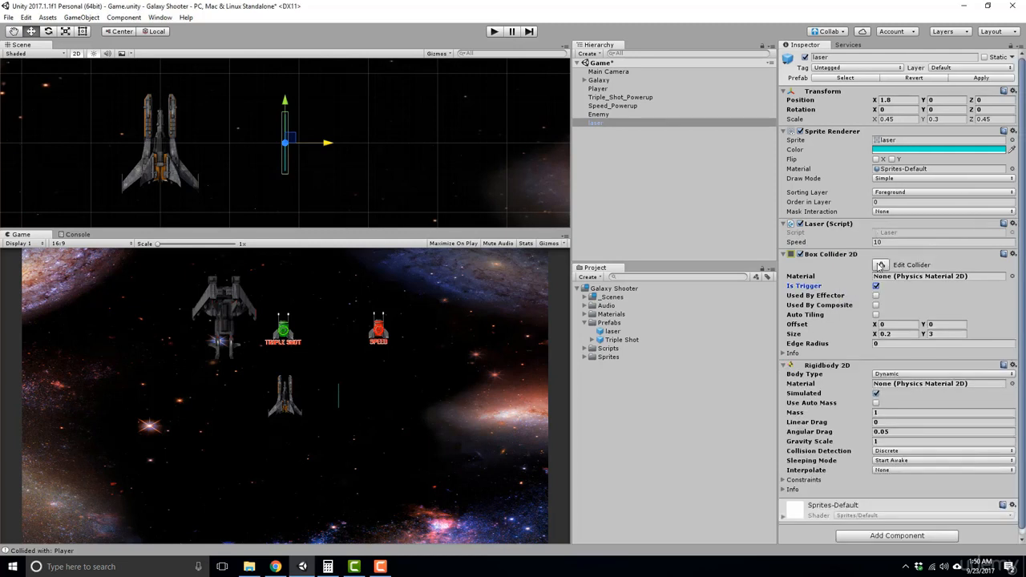
left_click(878, 441)
type("0")
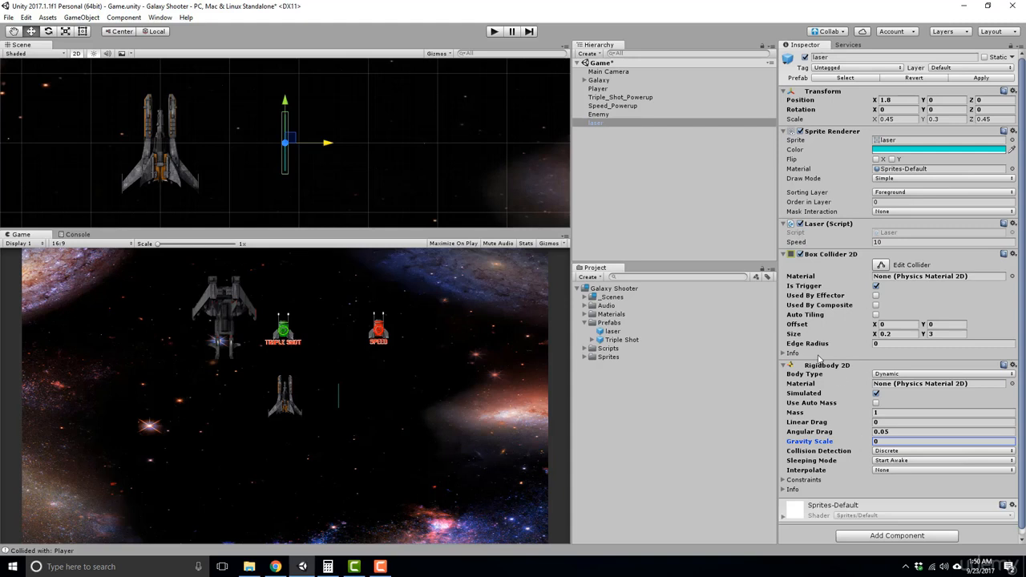
Apply the laser instance's changes to its prefab and delete the instance from the scene, then check the prefab's components
left_click(632, 150)
left_click(612, 124)
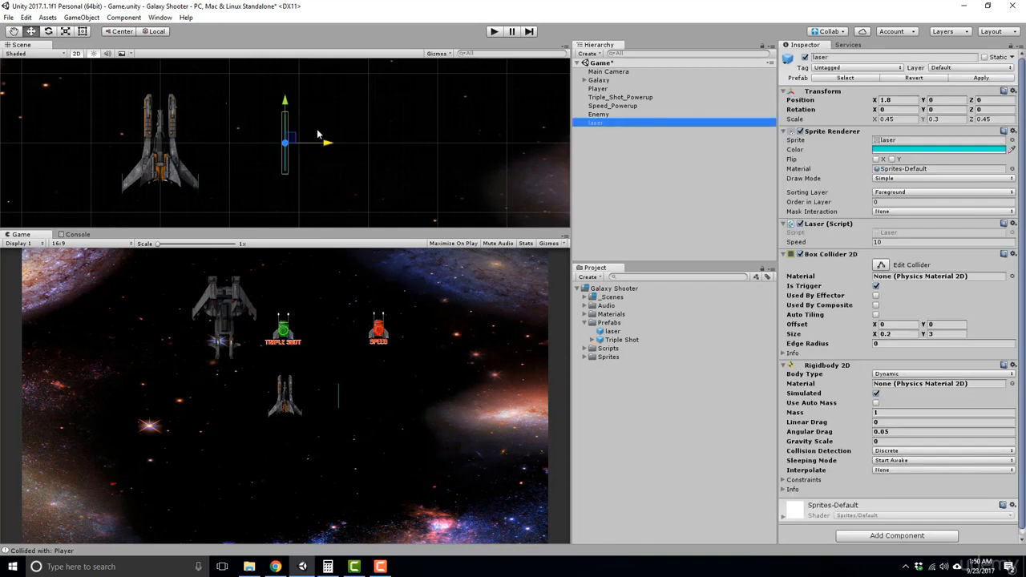
left_click(972, 78)
left_click(628, 124)
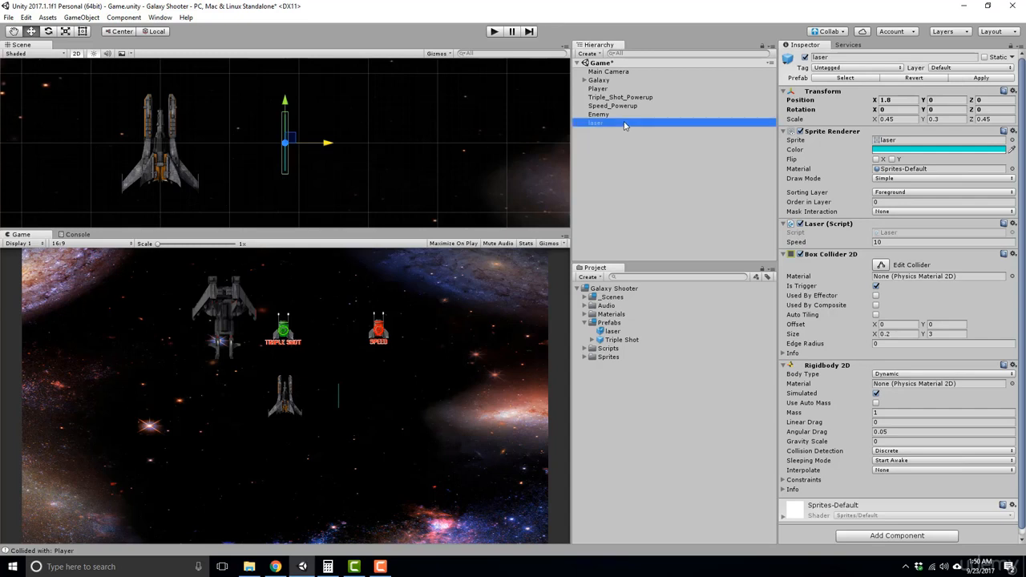
key("Delete")
left_click(612, 331)
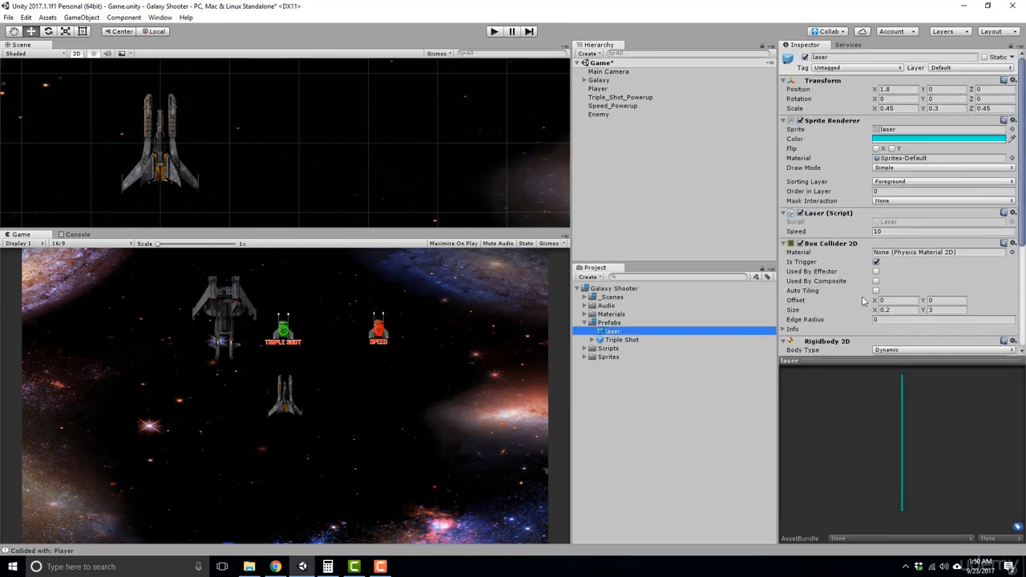
scroll(876, 281, "down", 5)
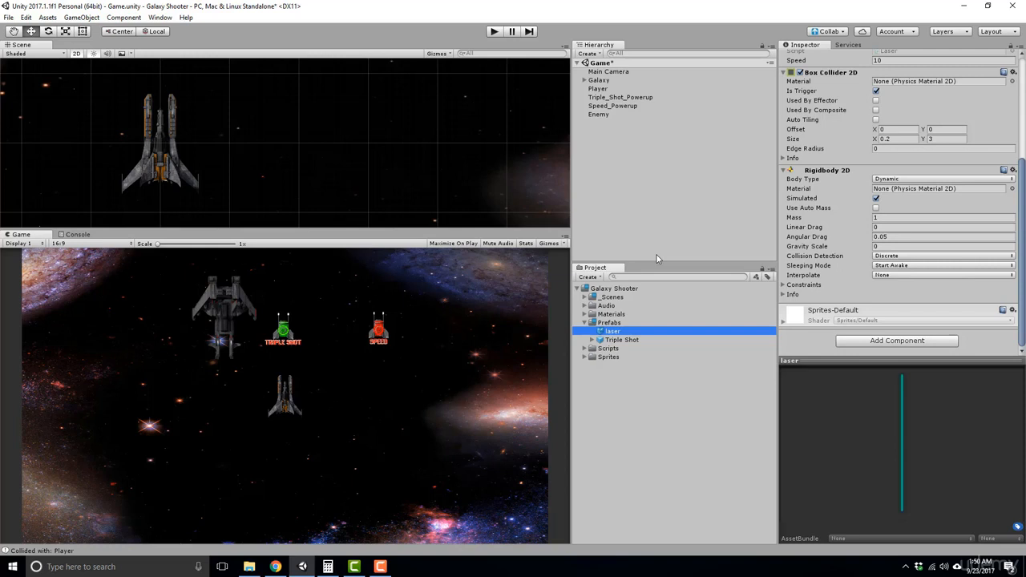
Create prefabs of Triple_Shot_Powerup, Speed_Powerup and Enemy in the Prefabs folder and save the scene
left_click(609, 323)
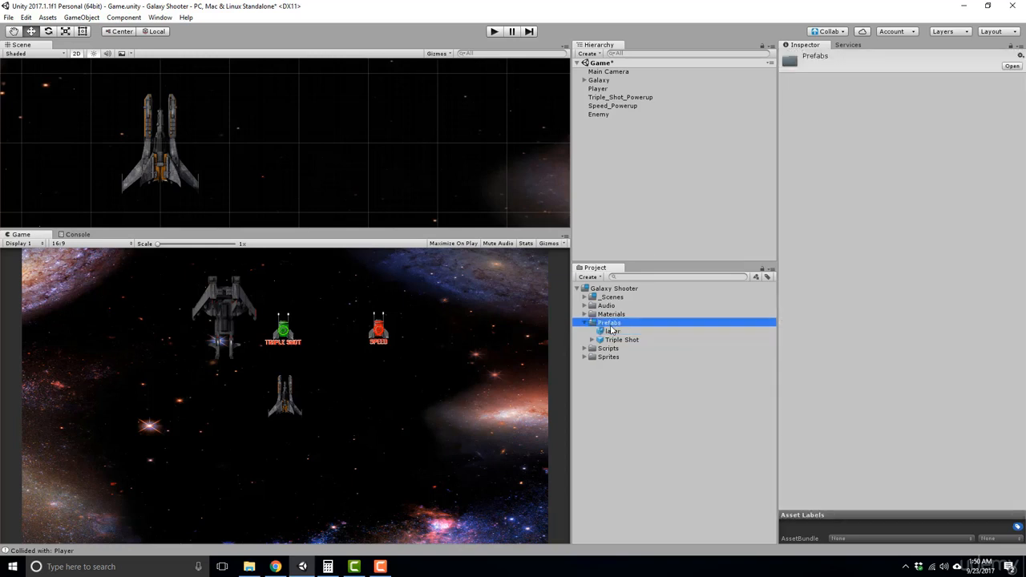
left_click_drag(609, 100, 613, 331)
left_click(627, 107)
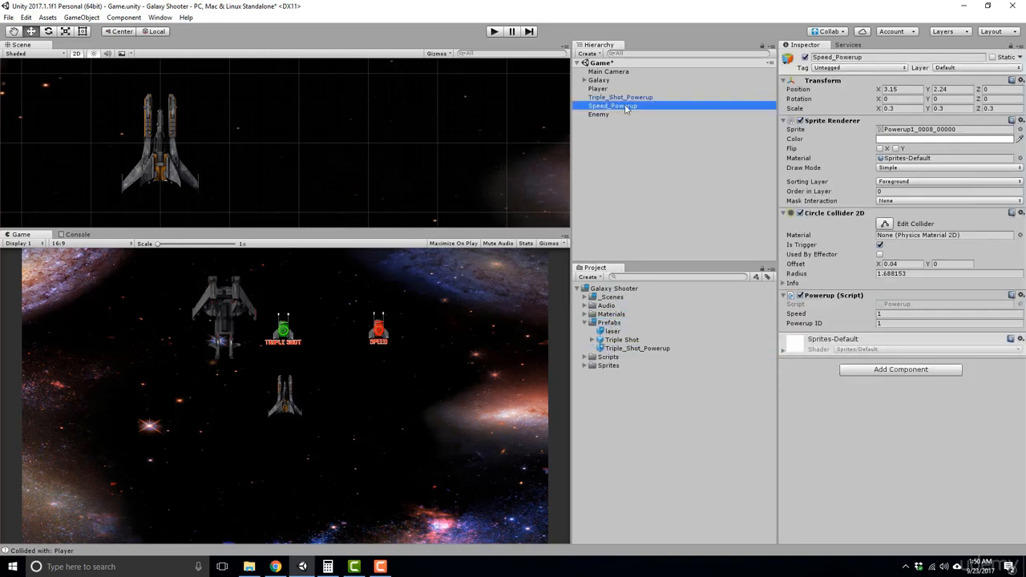
left_click_drag(627, 108, 614, 322)
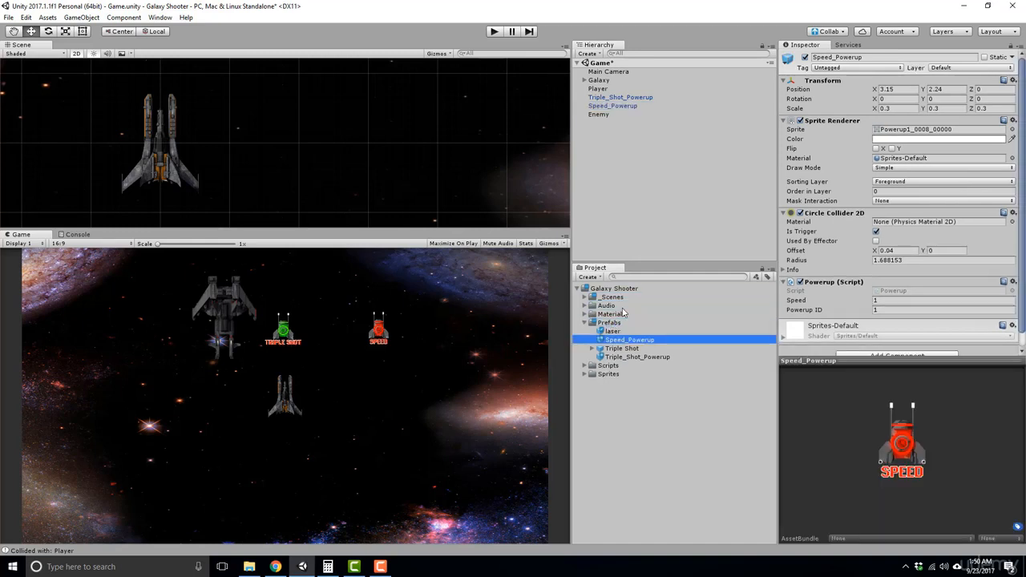
left_click_drag(599, 114, 617, 325)
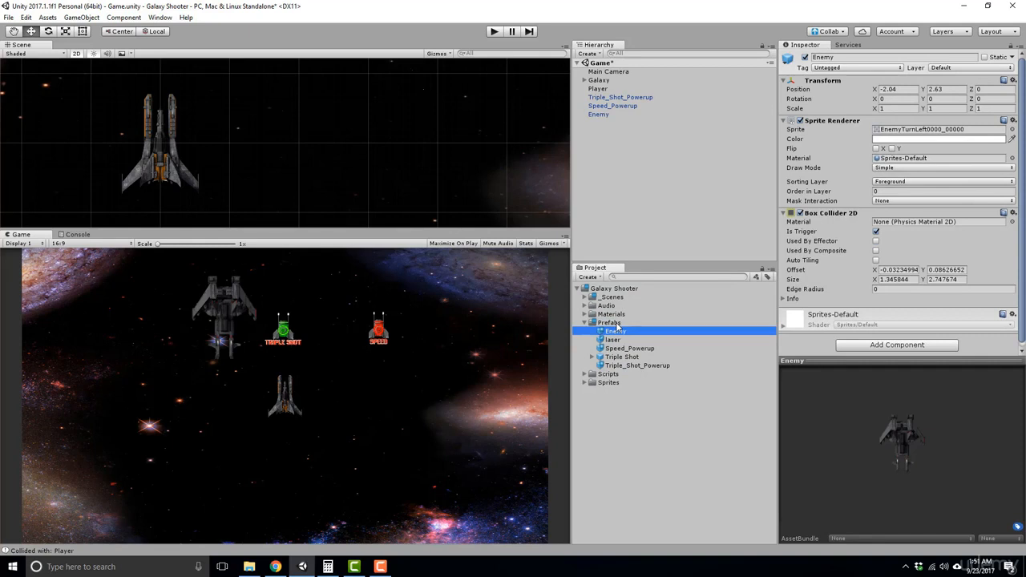
left_click(616, 323)
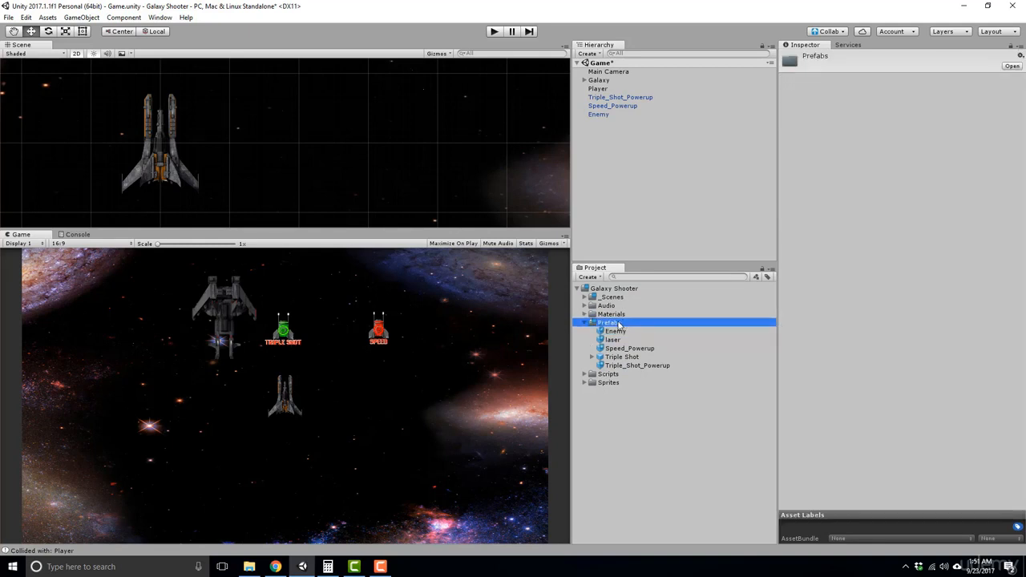
key("ctrl+s")
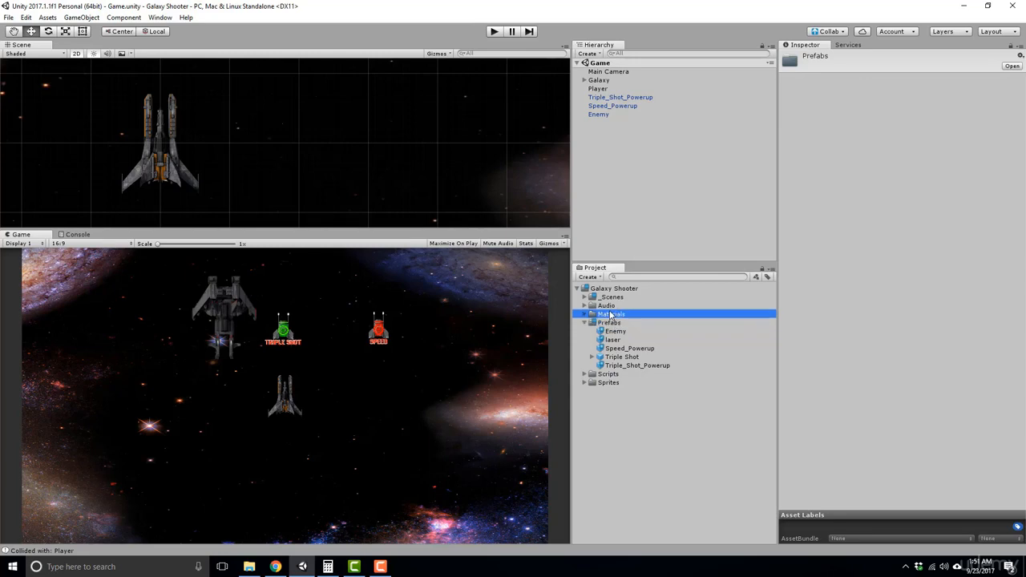
Look through the assets in the Prefabs folder
left_click(632, 335)
key("Down")
key("Down")
key("Down")
key("Up")
key("Up")
key("Up")
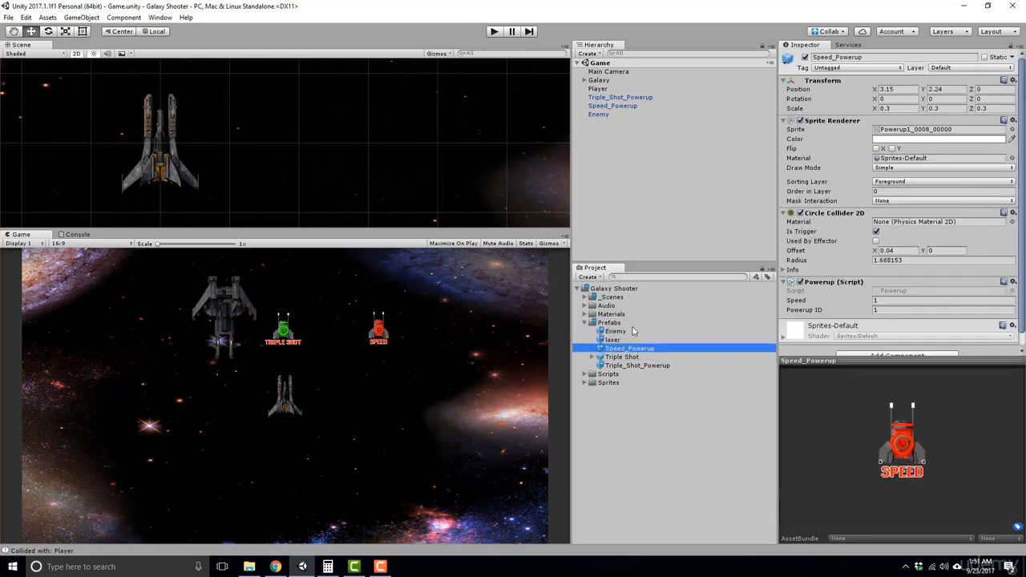